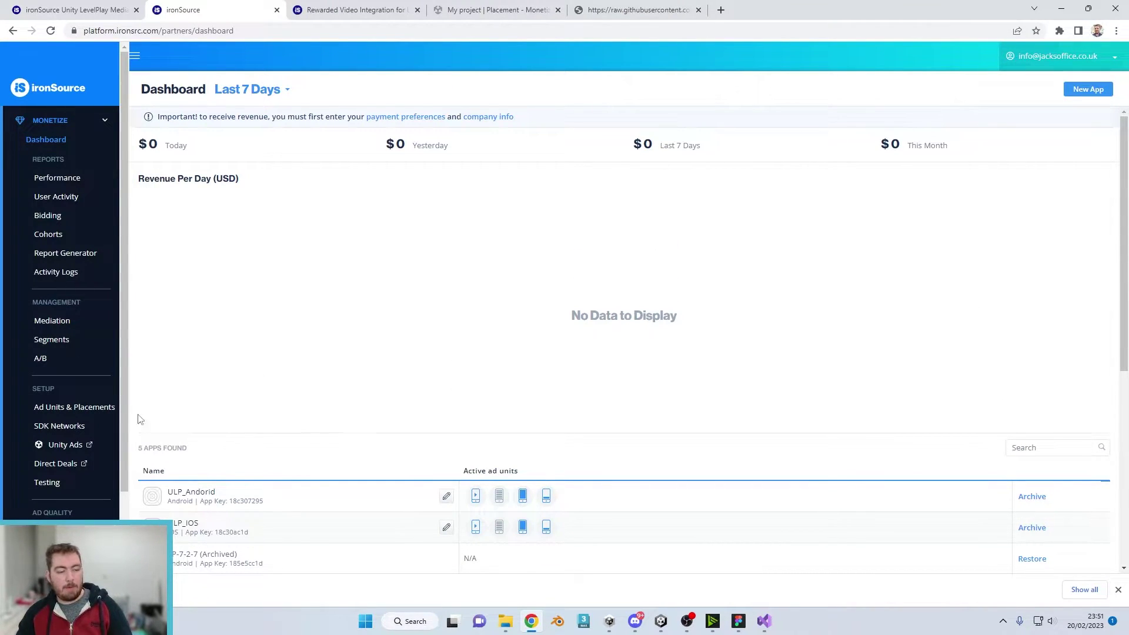
# Step: Start a new Android test device named 'Normal' in ULP_Andorid Mediation Testing
pyautogui.click(56, 485)
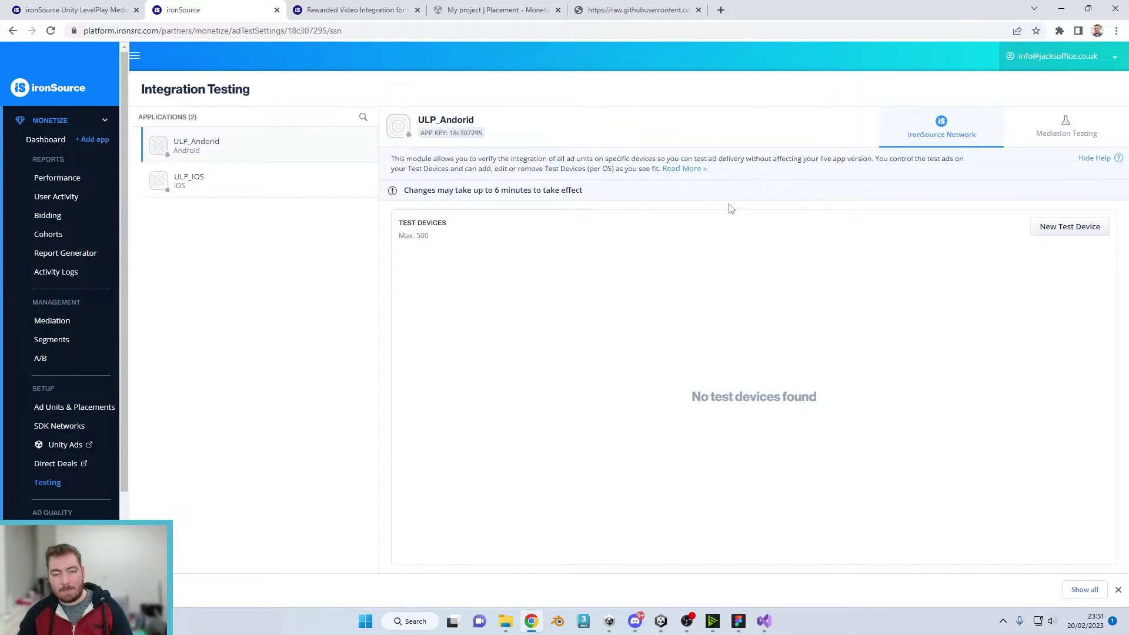
pyautogui.click(1082, 120)
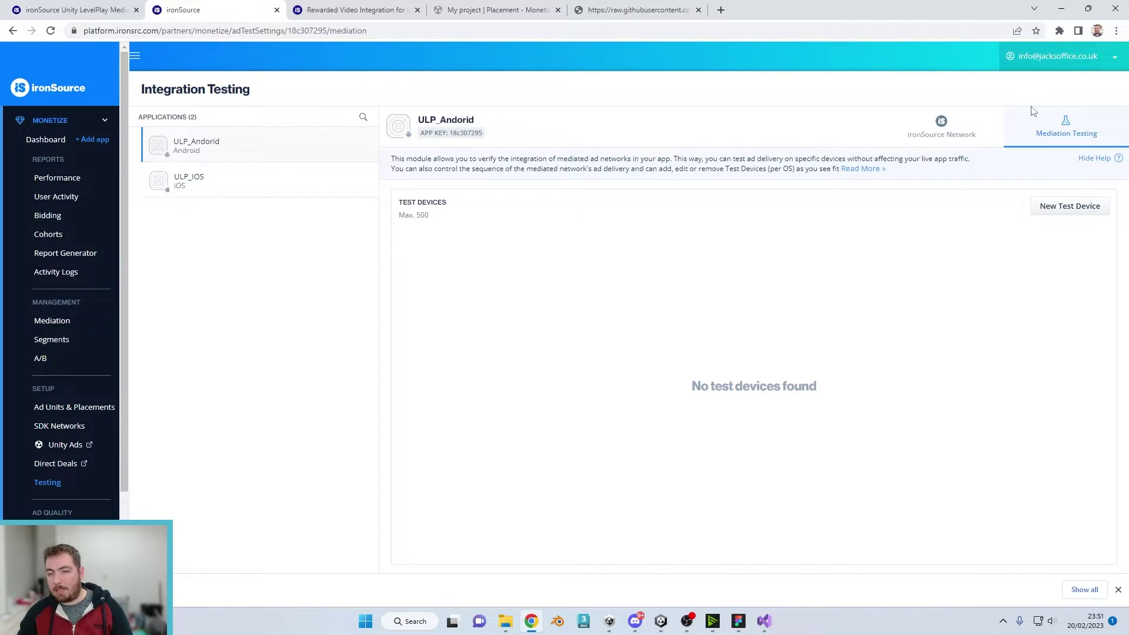
pyautogui.click(1060, 209)
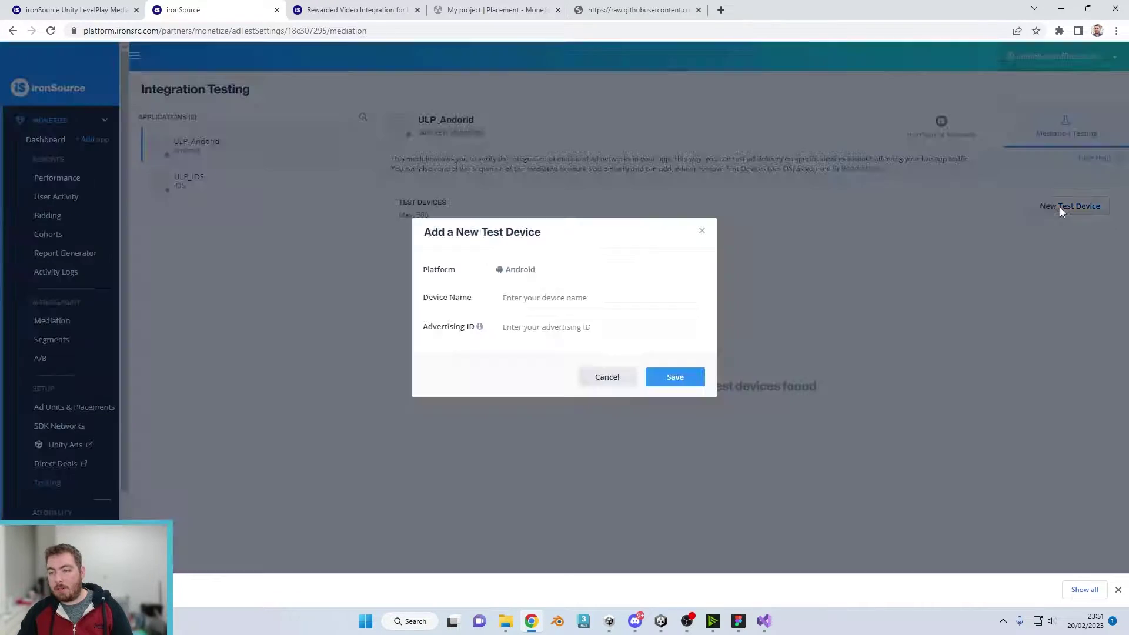
pyautogui.click(540, 300)
pyautogui.write('Normal')
pyautogui.click(573, 329)
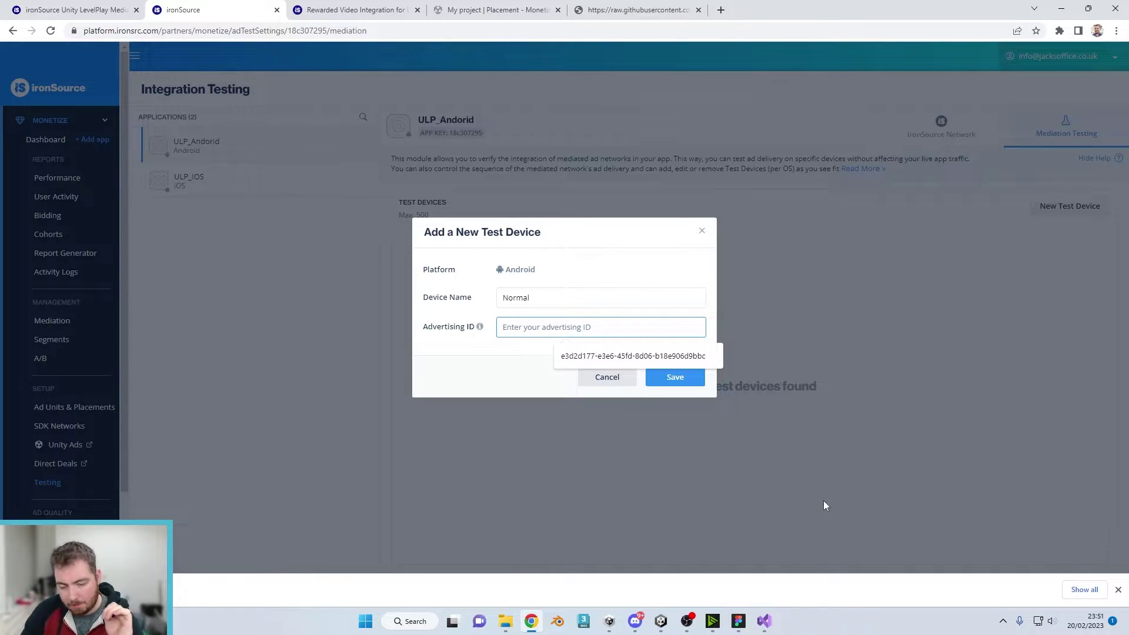
# Step: Copy the IntegrationHelper 'GAID is:' line from Unity's Android Logcat
pyautogui.click(661, 621)
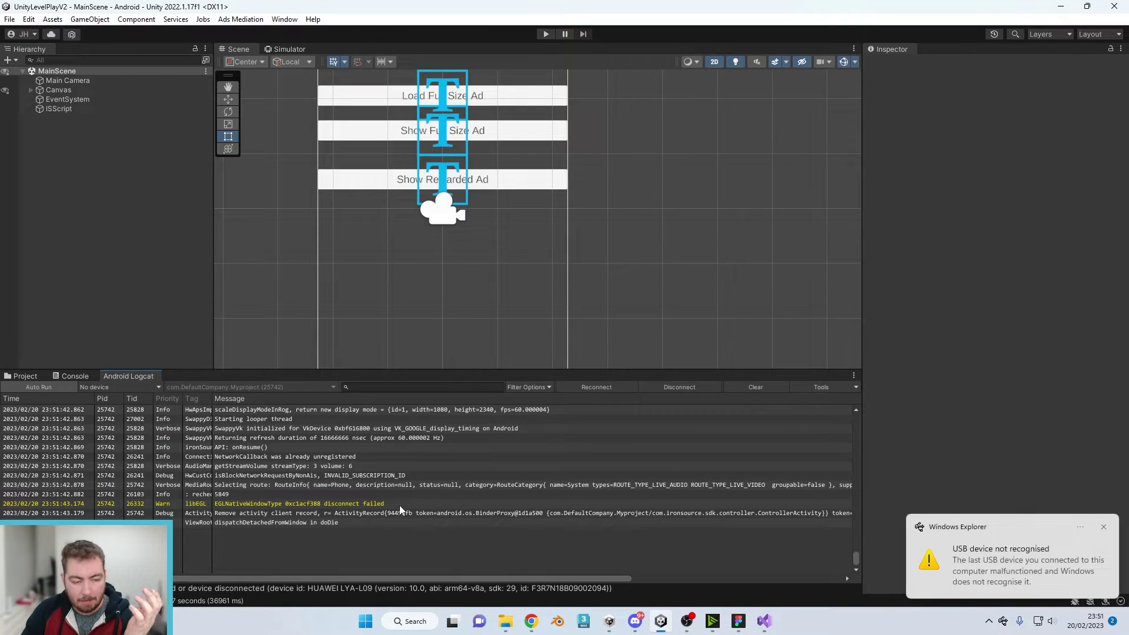
pyautogui.scroll(10, 402, 504)
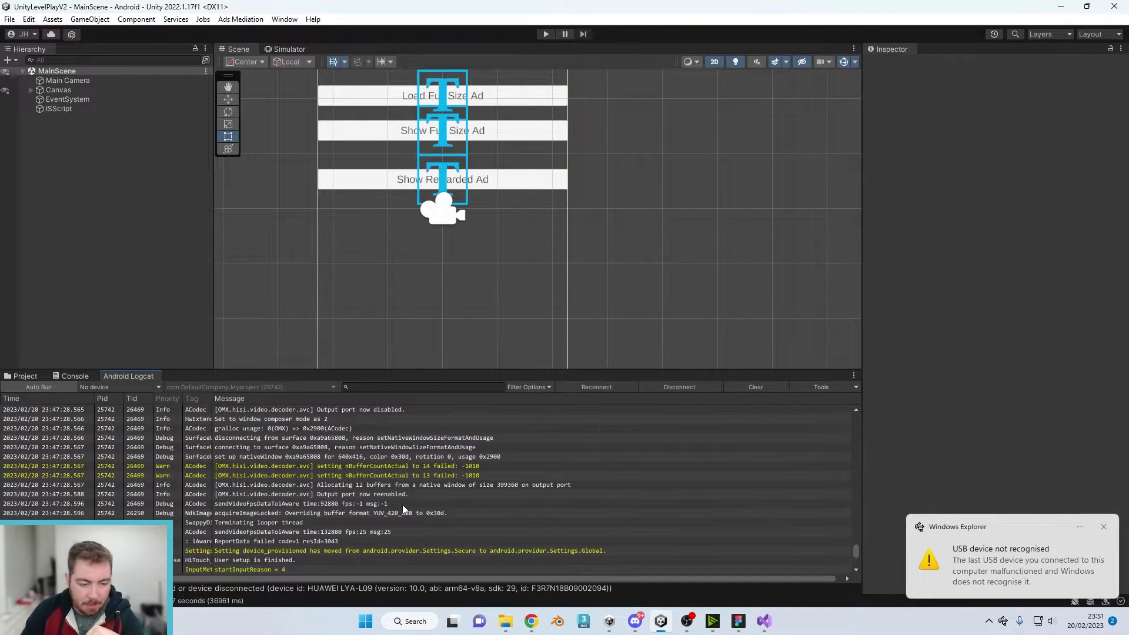
pyautogui.scroll(10, 402, 505)
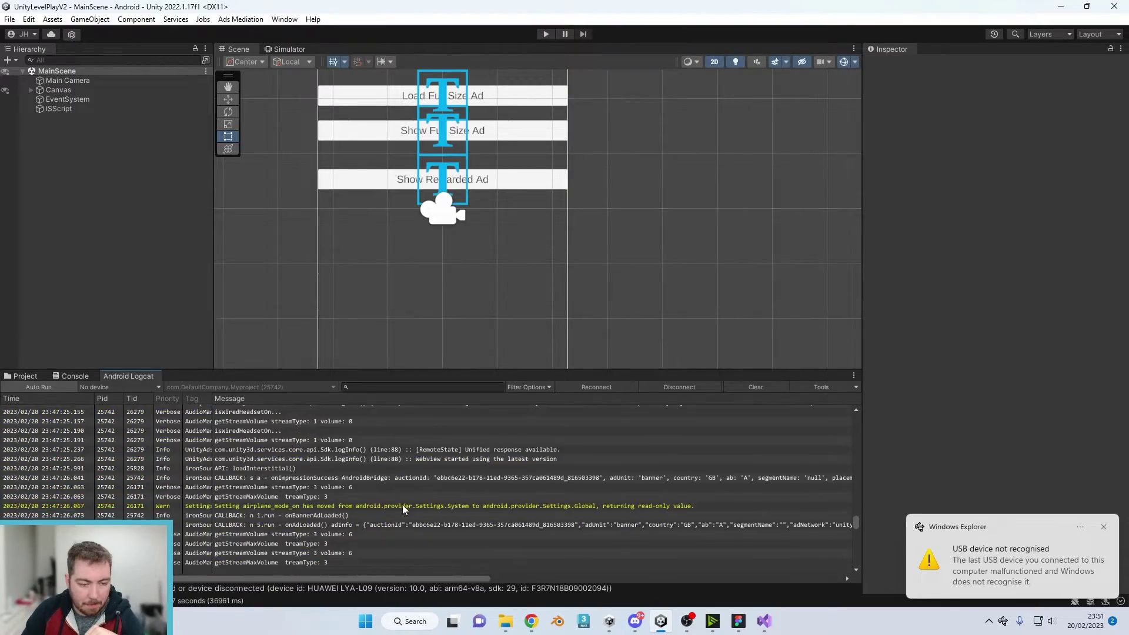
pyautogui.scroll(10, 402, 504)
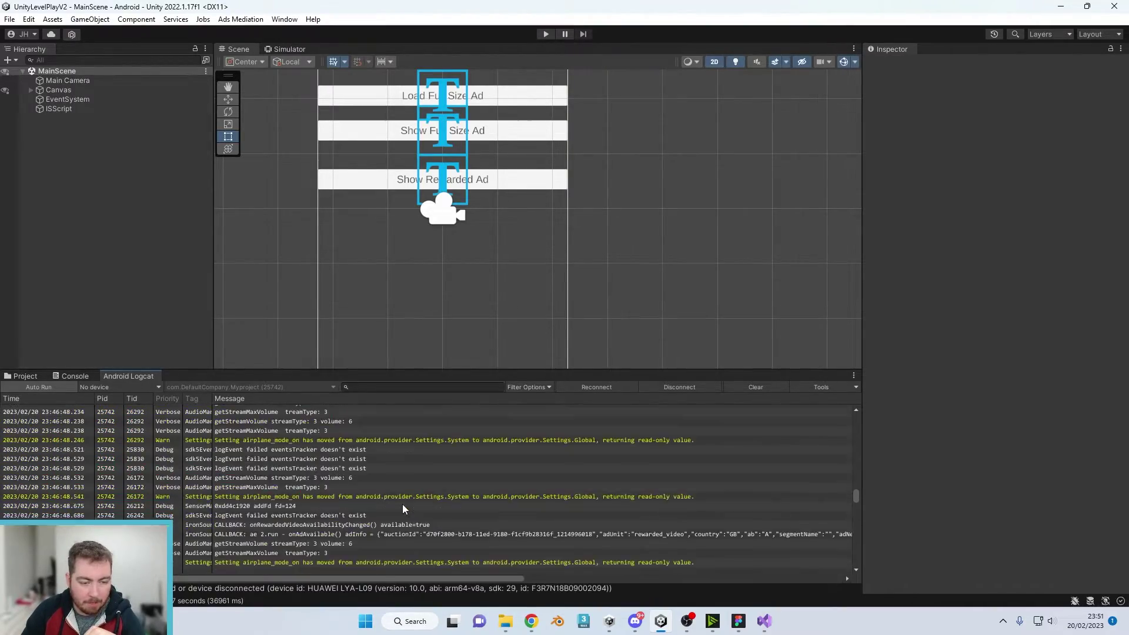
pyautogui.scroll(10, 402, 504)
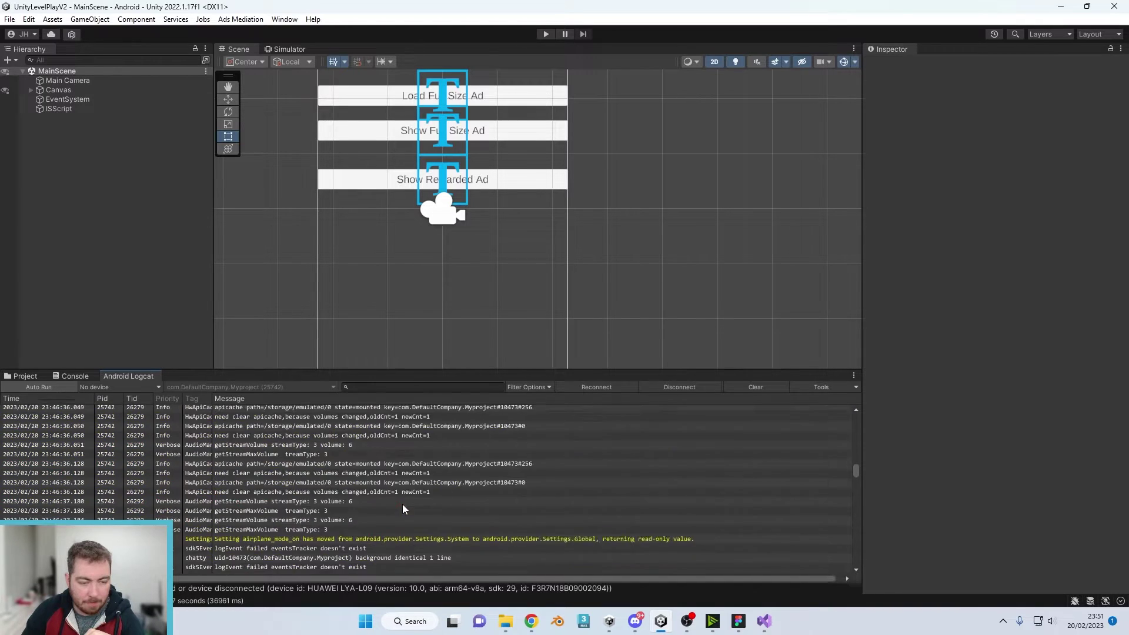
pyautogui.scroll(-5, 402, 503)
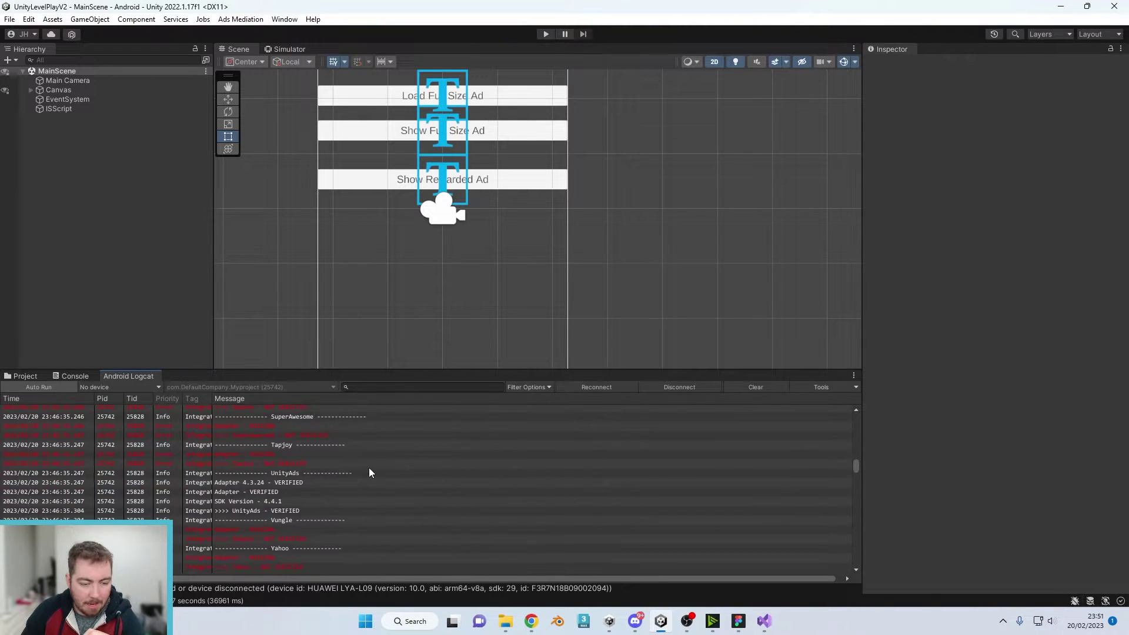
pyautogui.click(226, 456)
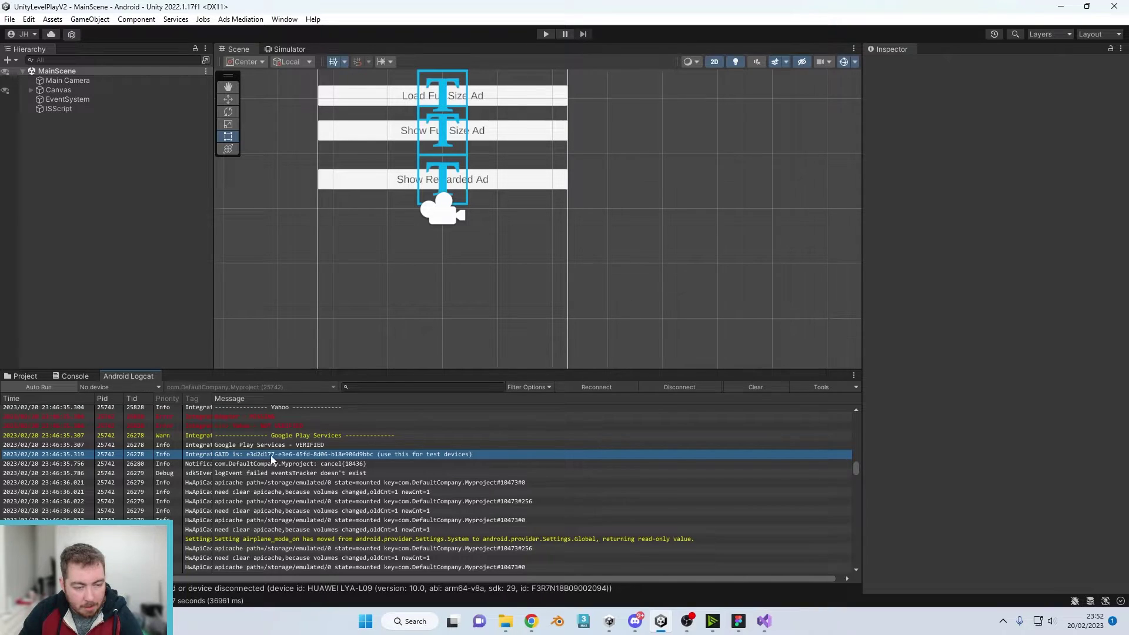
pyautogui.rightClick(319, 458)
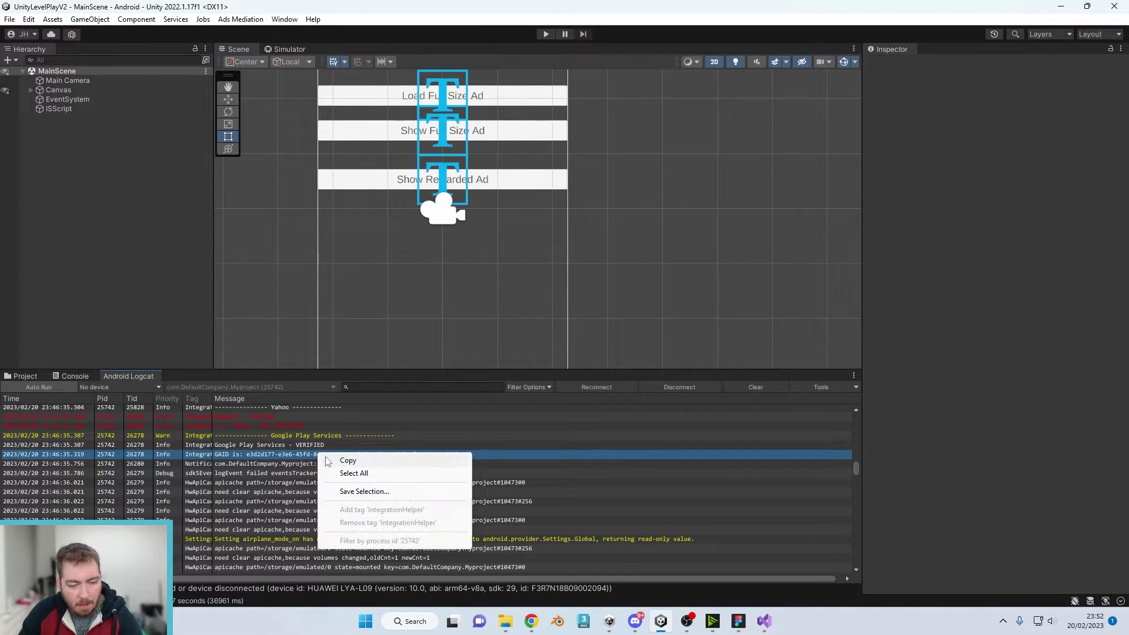
pyautogui.click(327, 462)
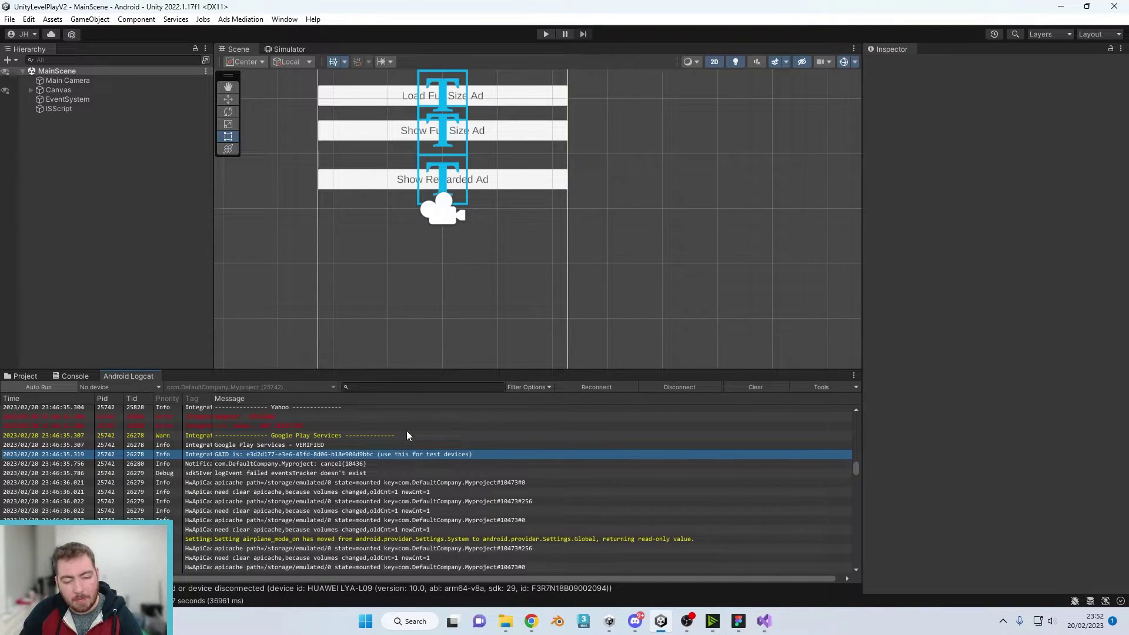
# Step: Paste the log line into Advertising ID, then clear the wrongly pasted text
pyautogui.click(531, 621)
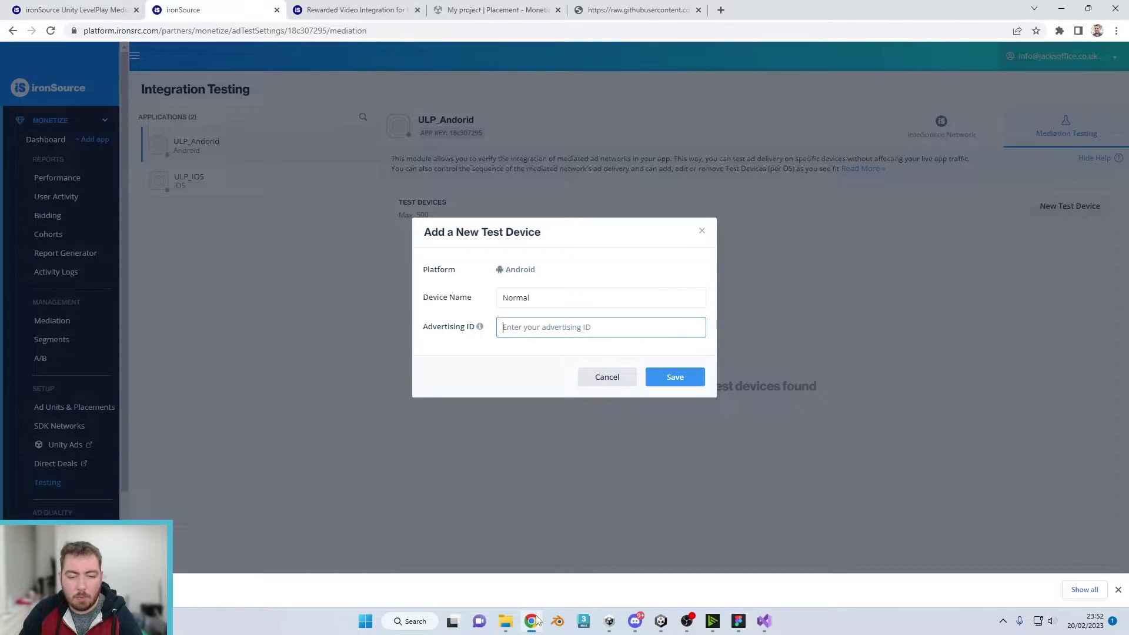
pyautogui.hotkey('ctrl', 'v')
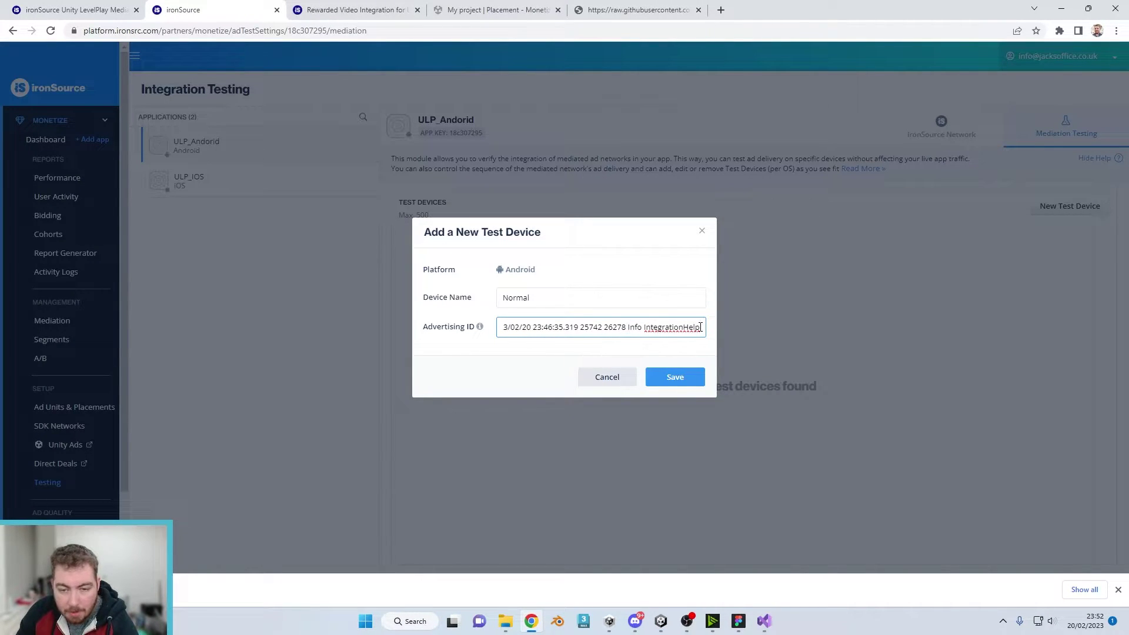
pyautogui.moveTo(700, 328); pyautogui.dragTo(451, 335)
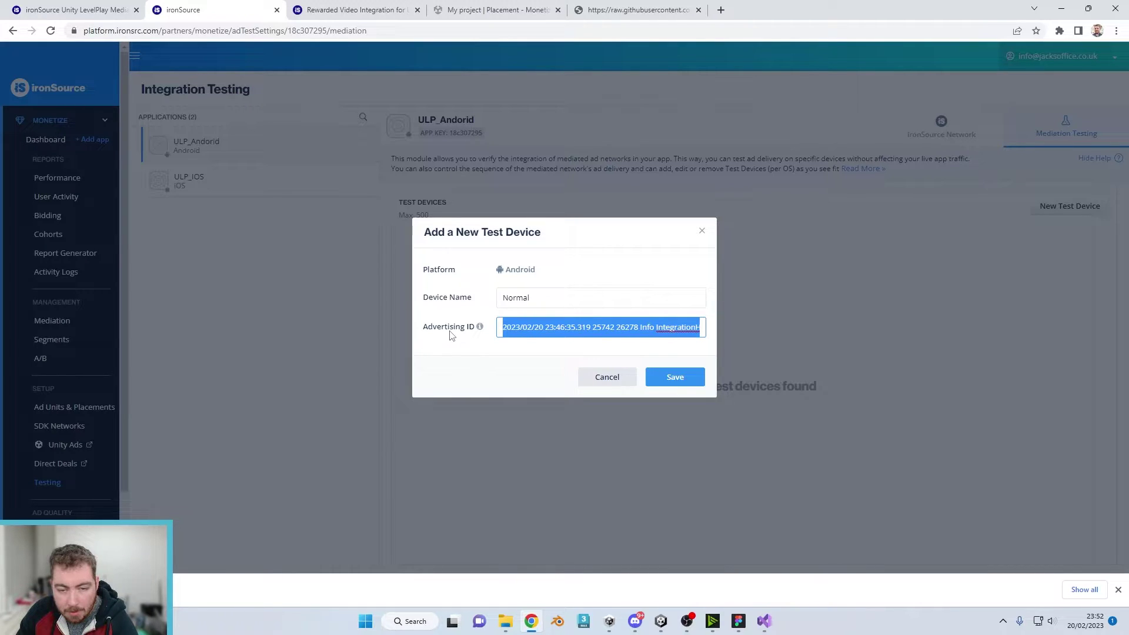
pyautogui.press('BackSpace')
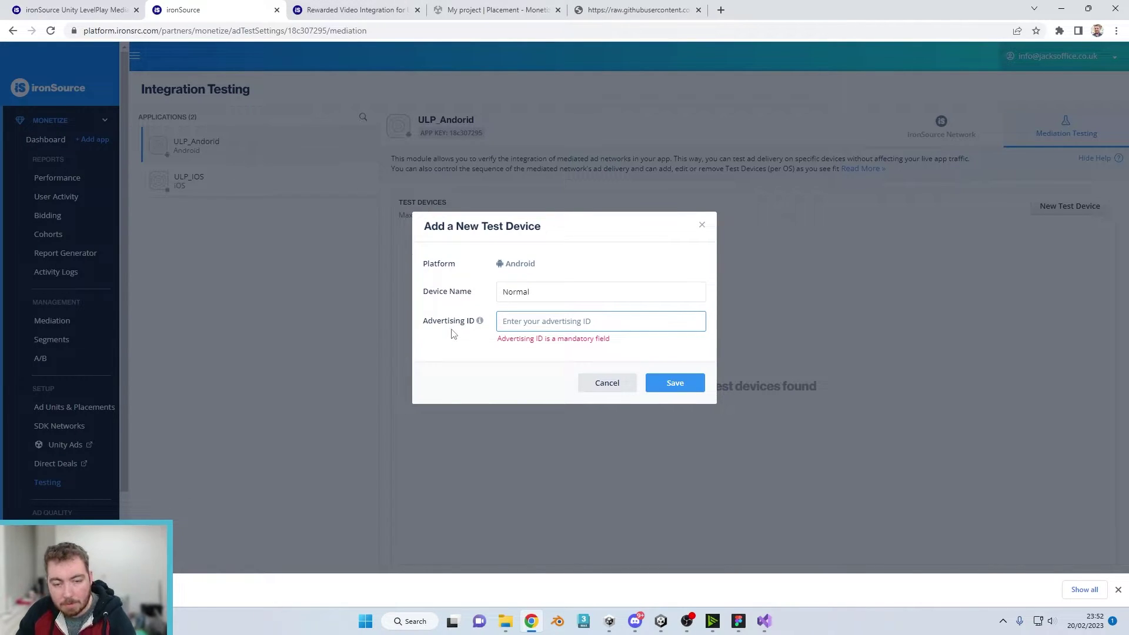
# Step: In a new Chrome tab, trim the log line down to the advertising ID and cut it
pyautogui.click(721, 10)
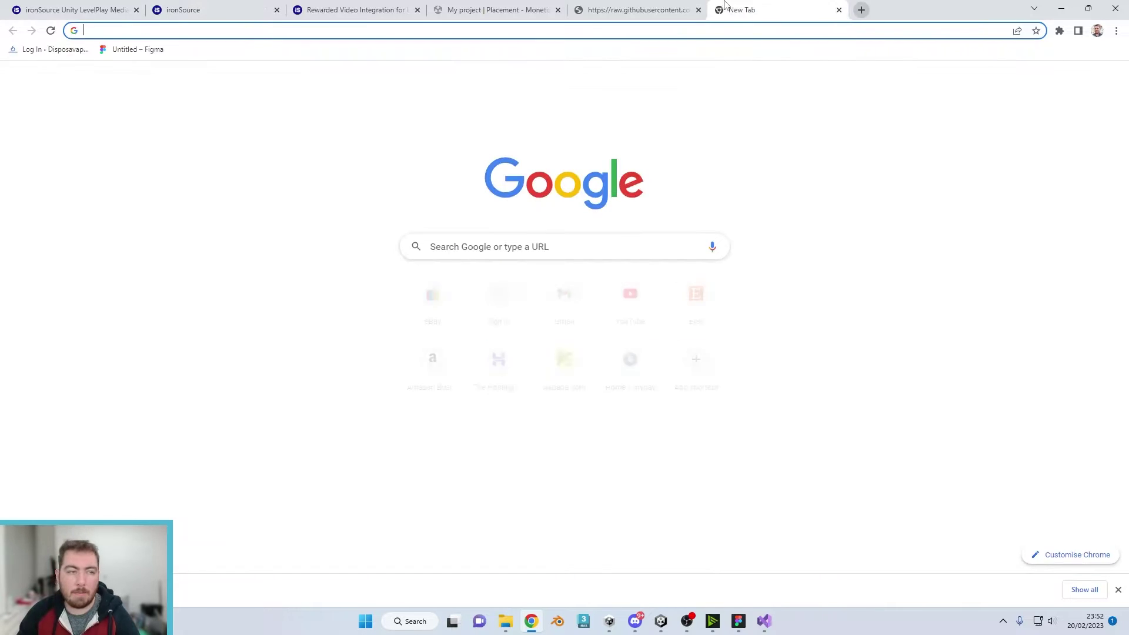
pyautogui.hotkey('ctrl', 'v')
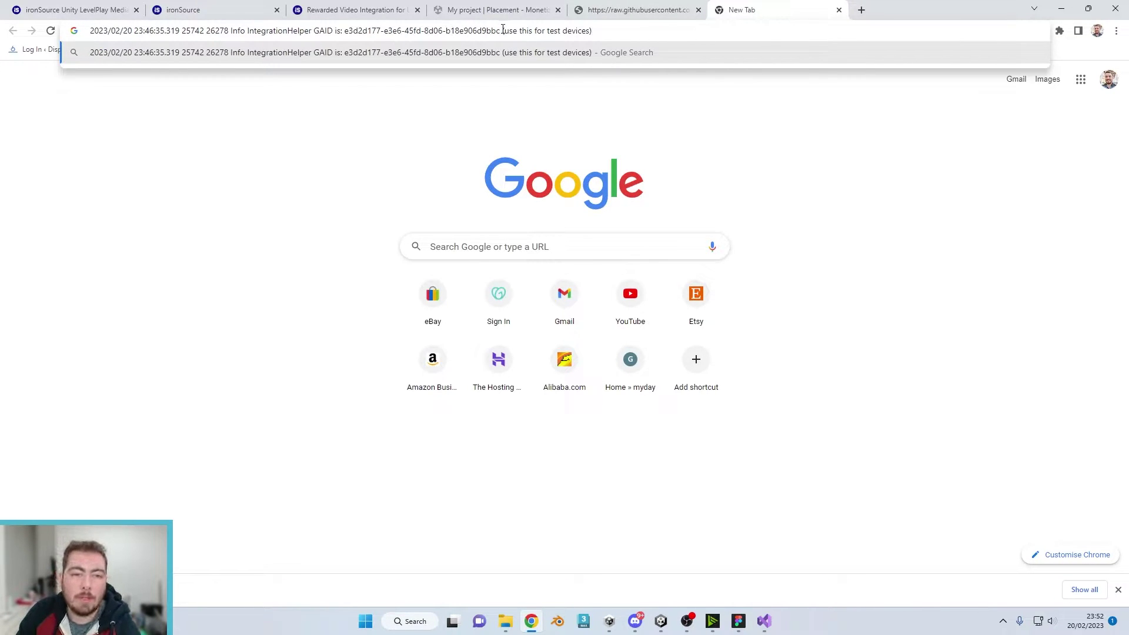
pyautogui.moveTo(503, 29); pyautogui.dragTo(643, 35)
pyautogui.press('BackSpace')
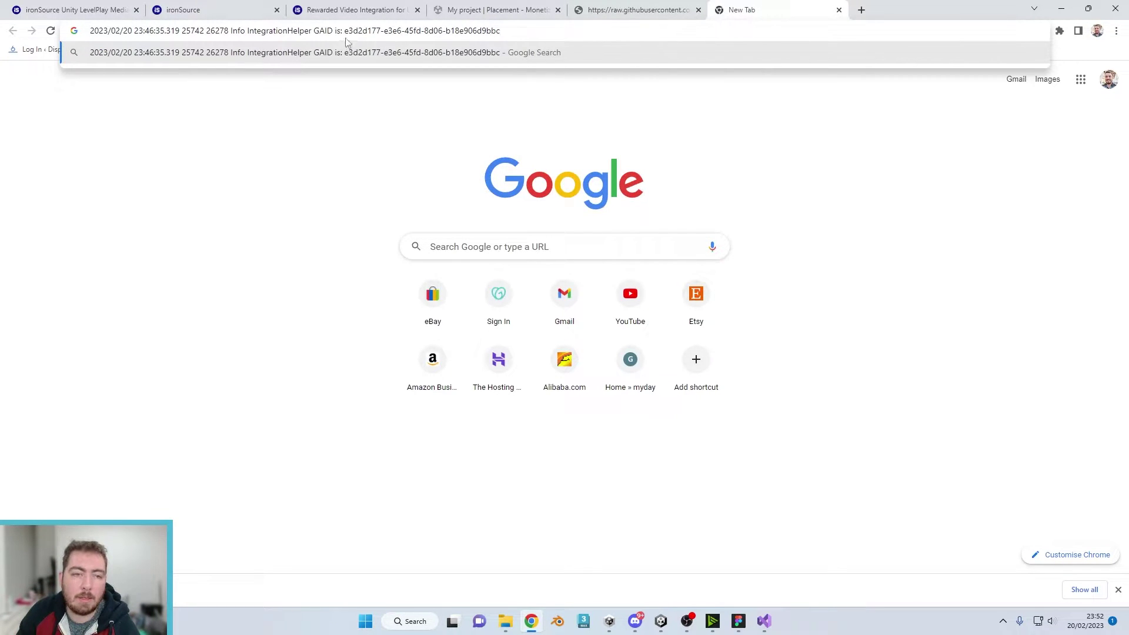
pyautogui.moveTo(344, 32); pyautogui.dragTo(83, 32)
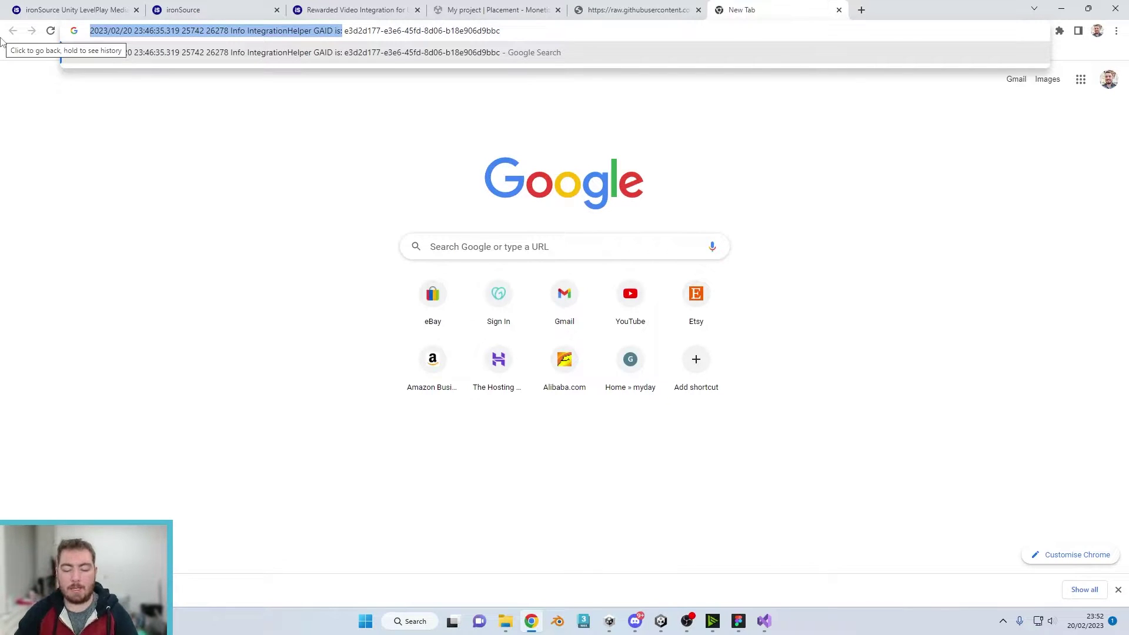
pyautogui.press('BackSpace')
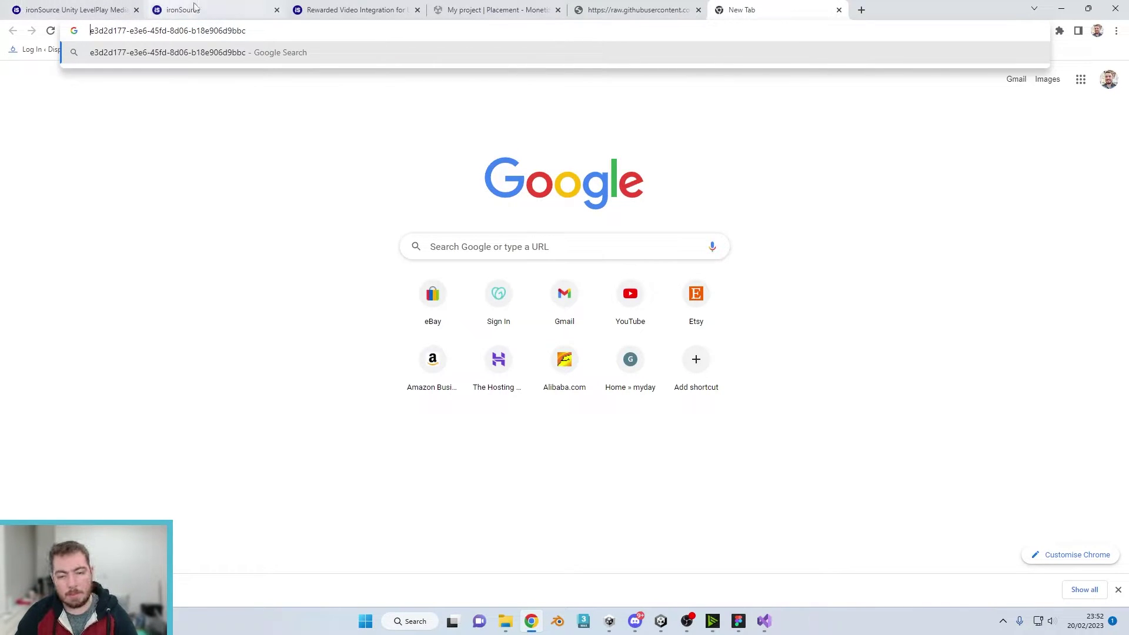
pyautogui.hotkey('ctrl', 'a')
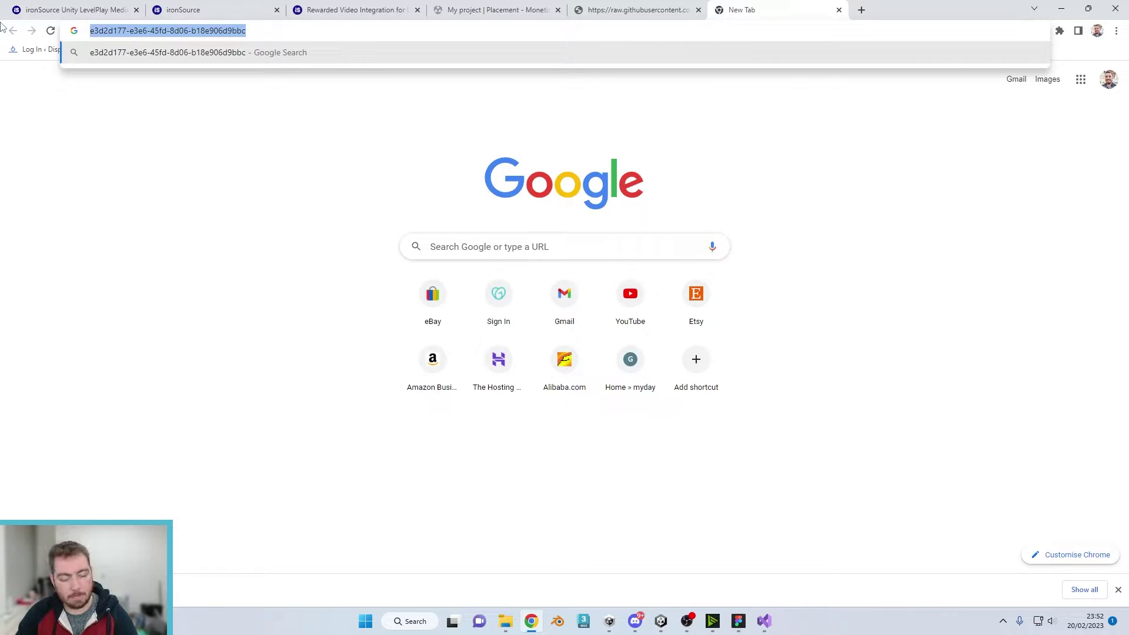
pyautogui.hotkey('ctrl', 'x')
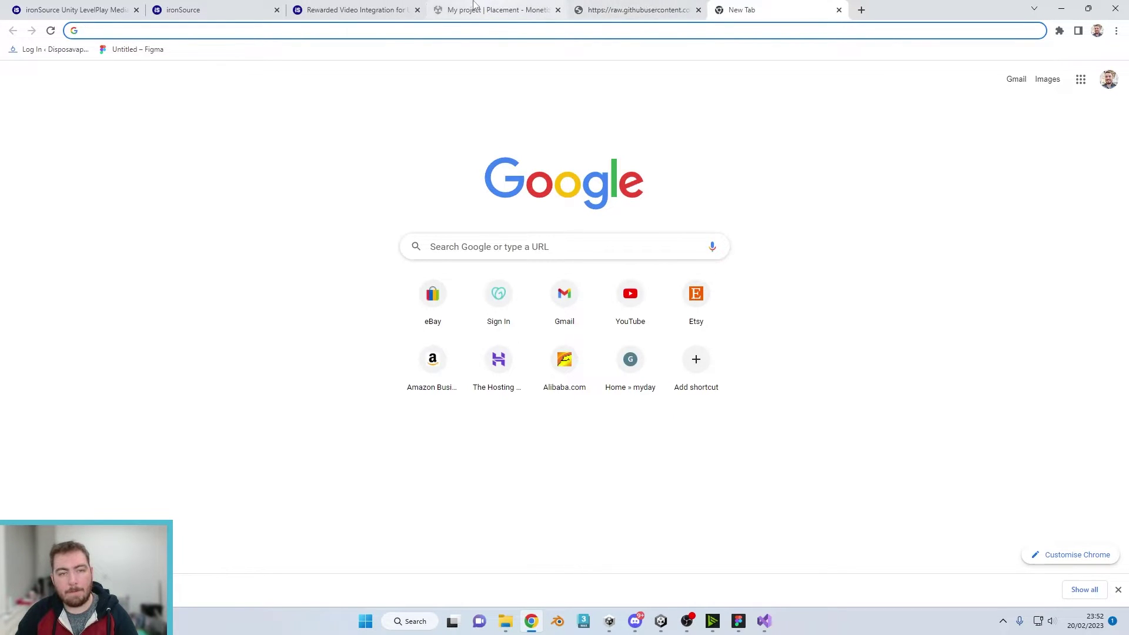
# Step: Paste the clean advertising ID and save the Normal test device
pyautogui.click(247, 8)
pyautogui.hotkey('ctrl', 'v')
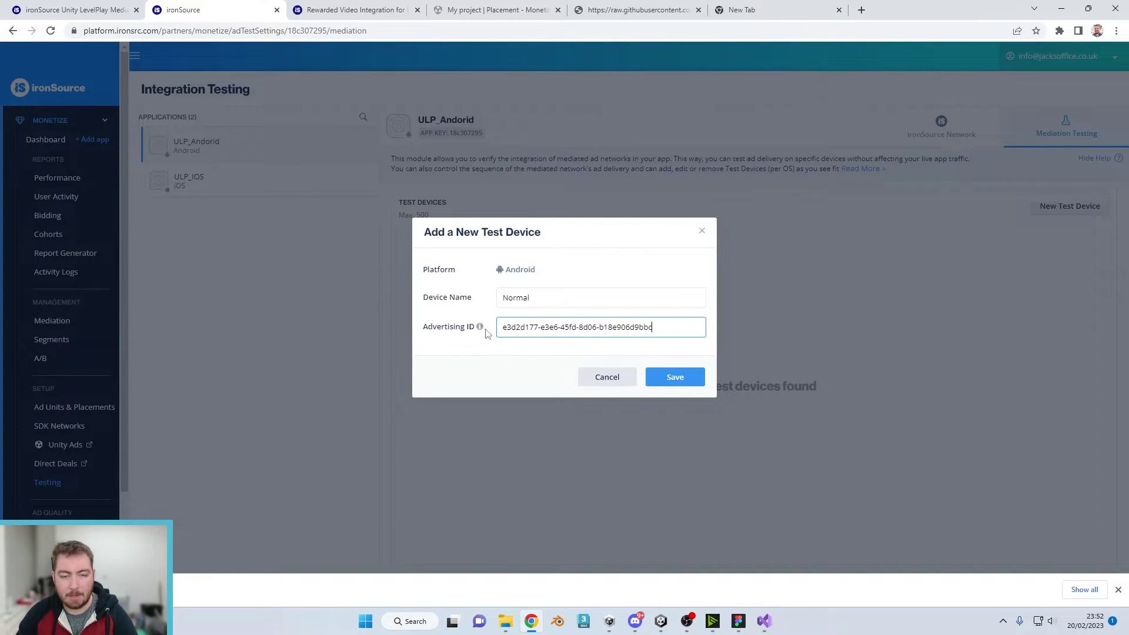
pyautogui.click(675, 379)
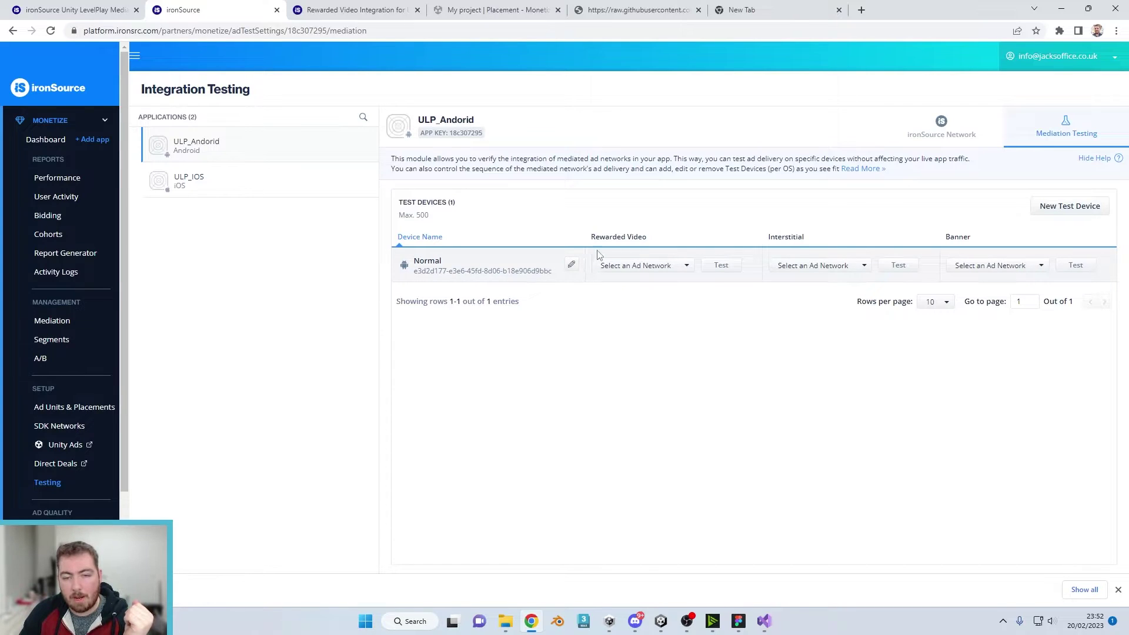
pyautogui.click(620, 266)
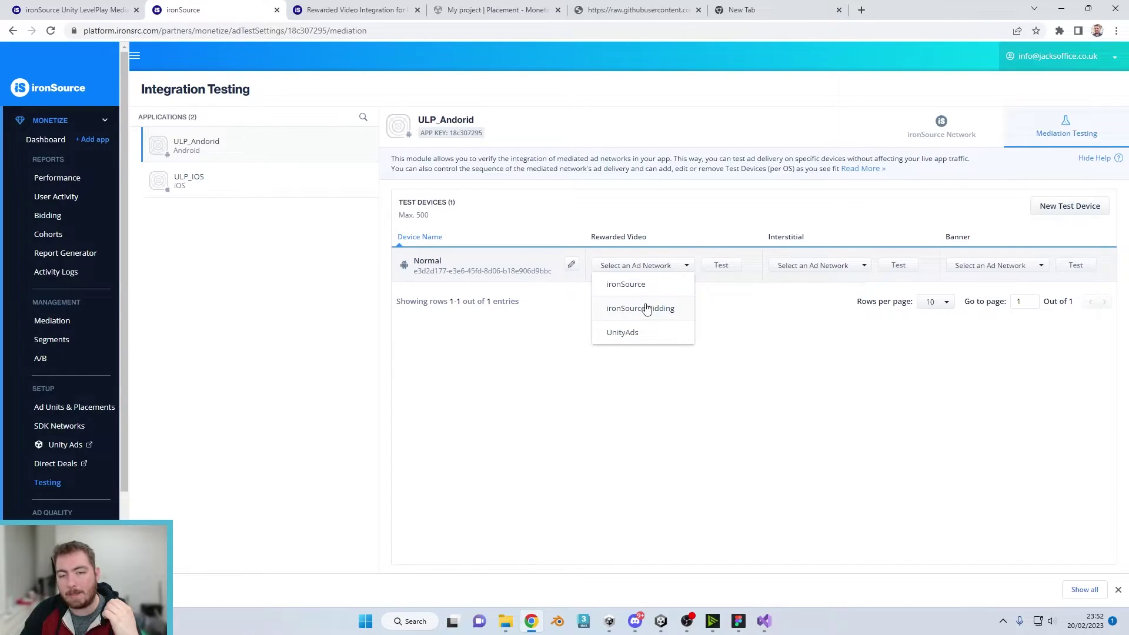
# Step: Run tests with UnityAds for Rewarded Video, ironSource for Interstitial and UnityAds for Banner
pyautogui.click(632, 334)
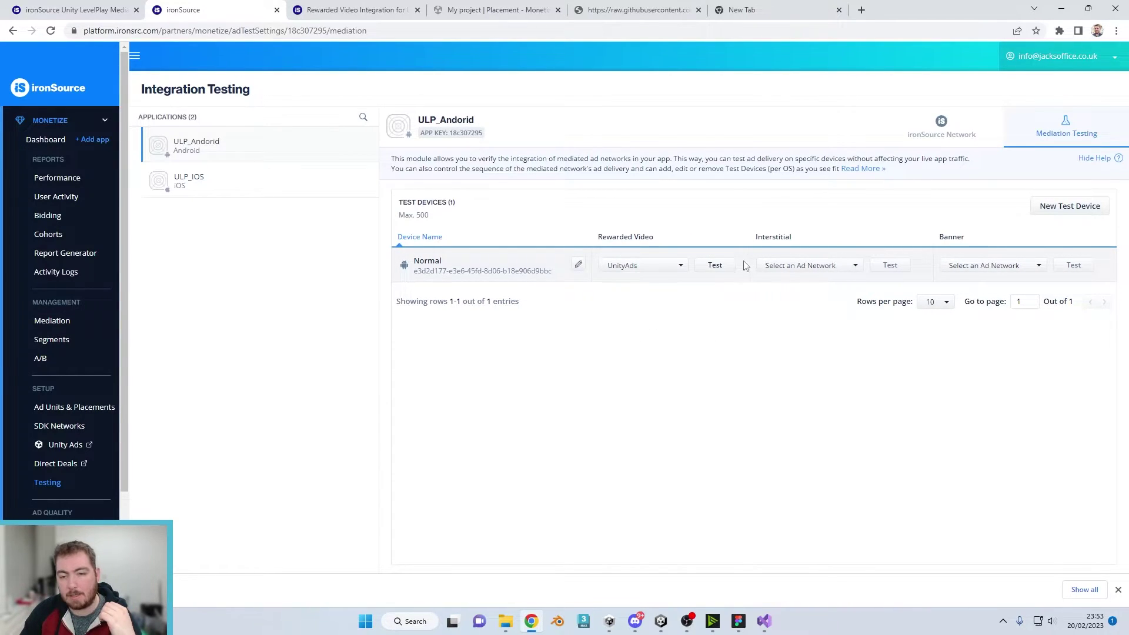
pyautogui.click(715, 269)
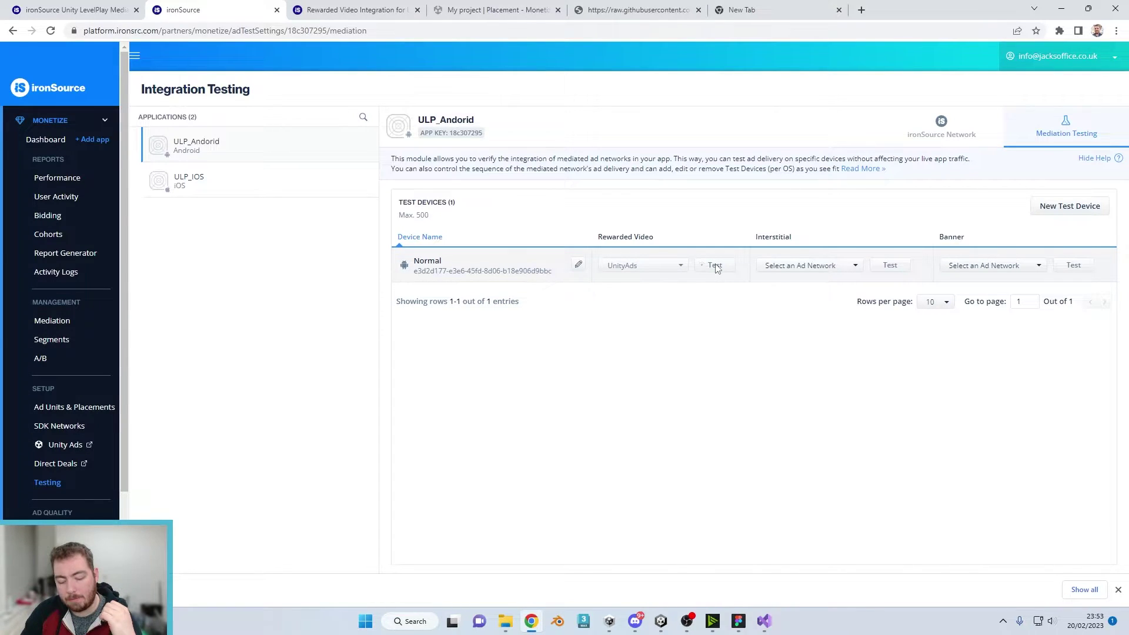
pyautogui.click(791, 267)
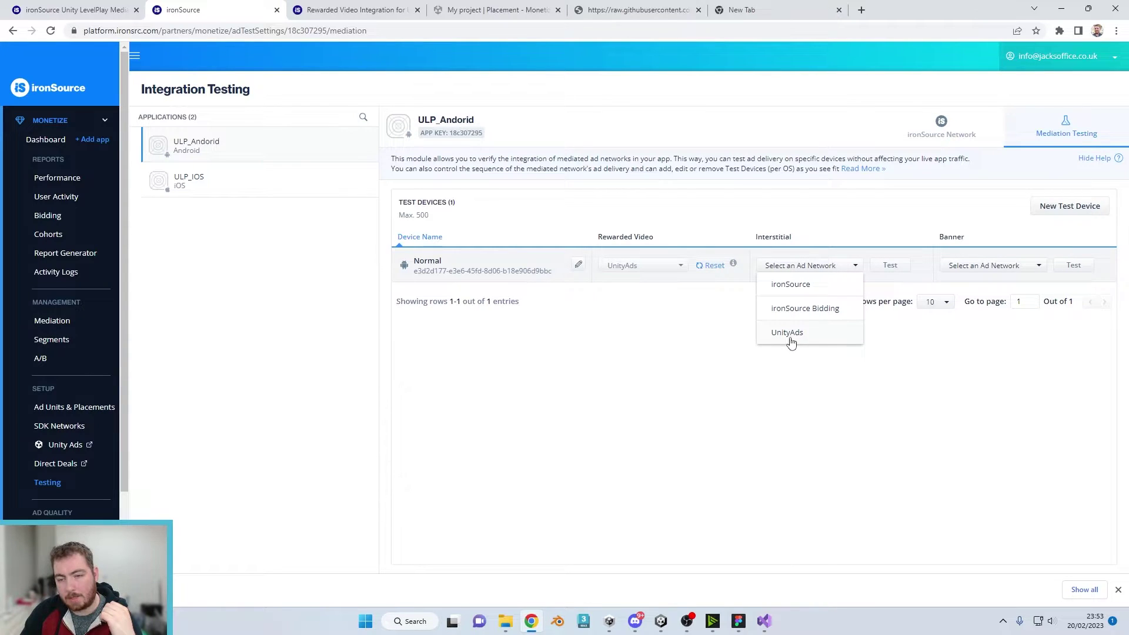
pyautogui.click(794, 285)
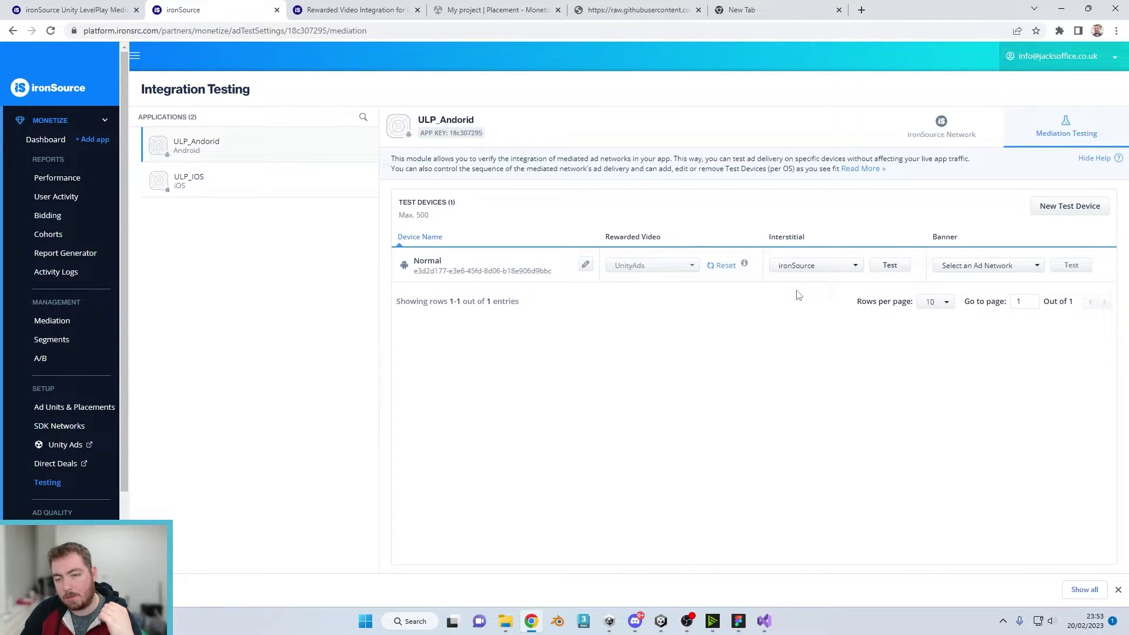
pyautogui.click(891, 265)
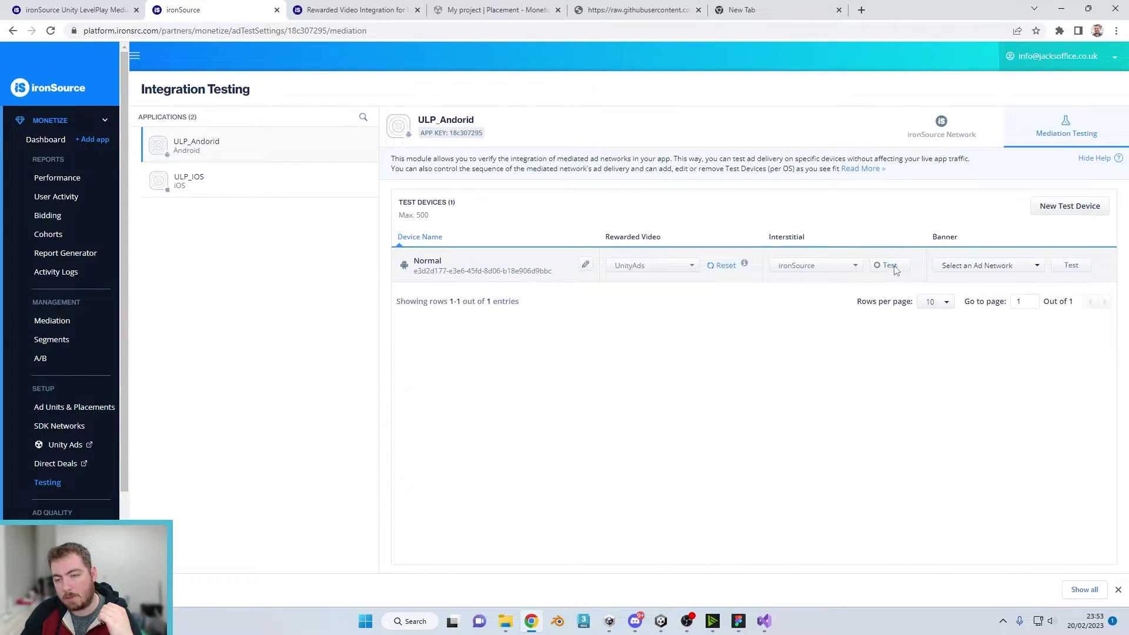
pyautogui.click(985, 275)
pyautogui.click(979, 305)
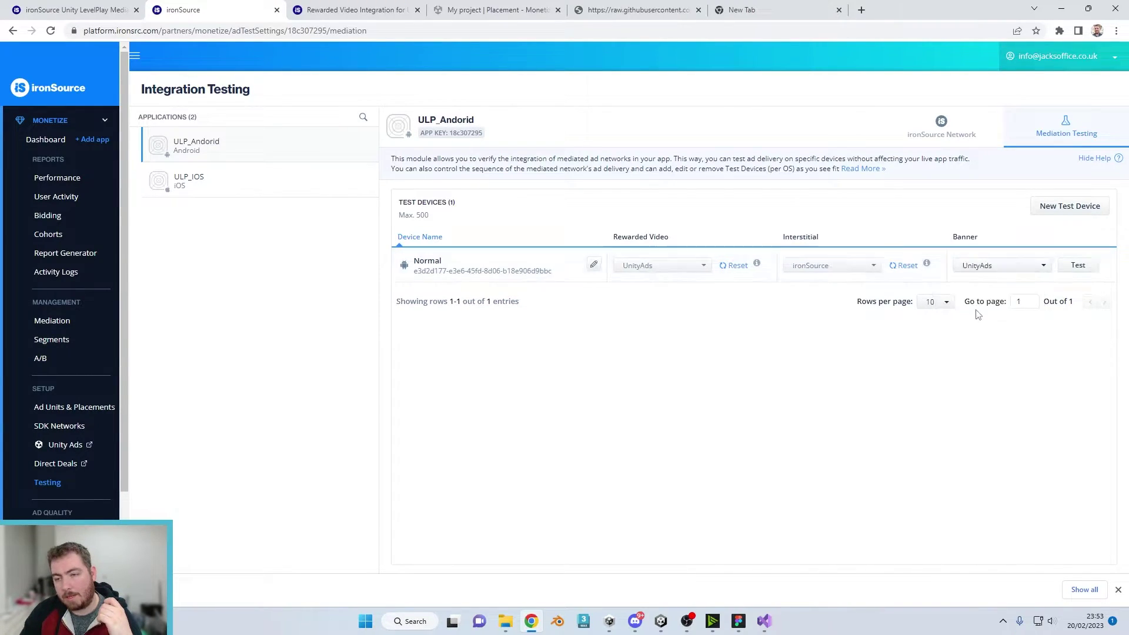
pyautogui.click(1074, 266)
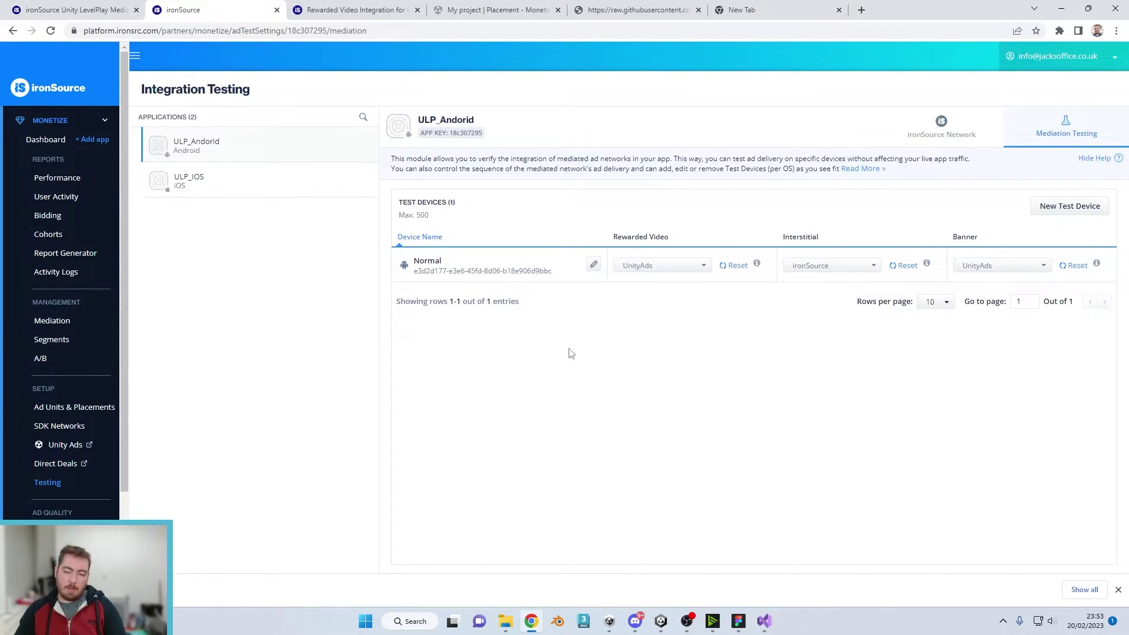
# Step: Inspect the non-bidding ironSource network's ad units on the SDK Networks page
pyautogui.click(71, 425)
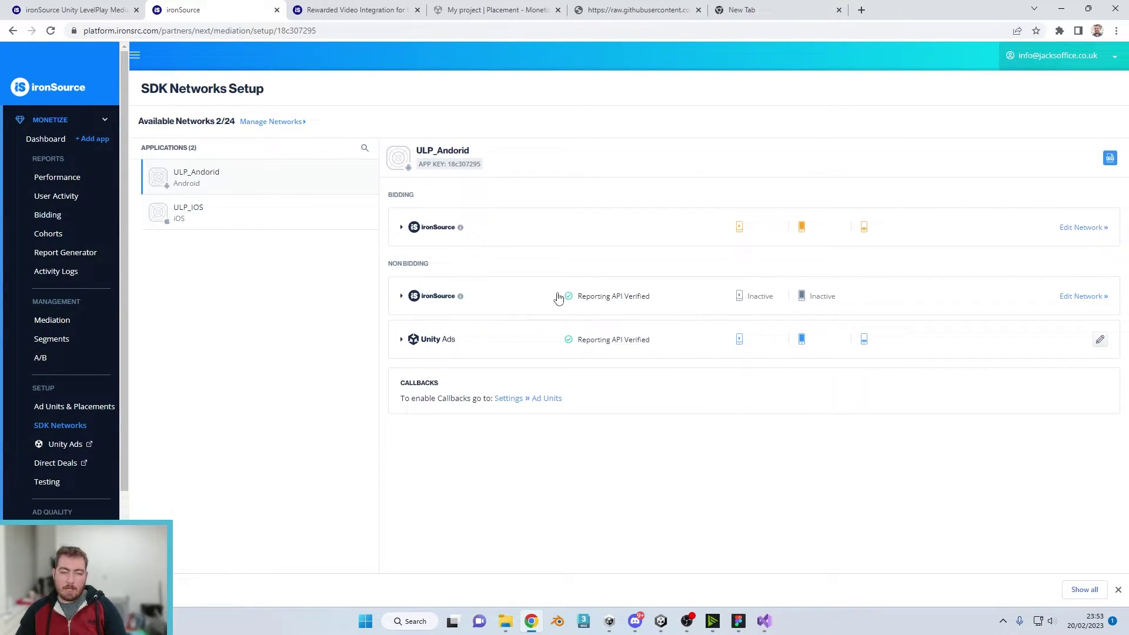
pyautogui.click(415, 298)
pyautogui.click(415, 297)
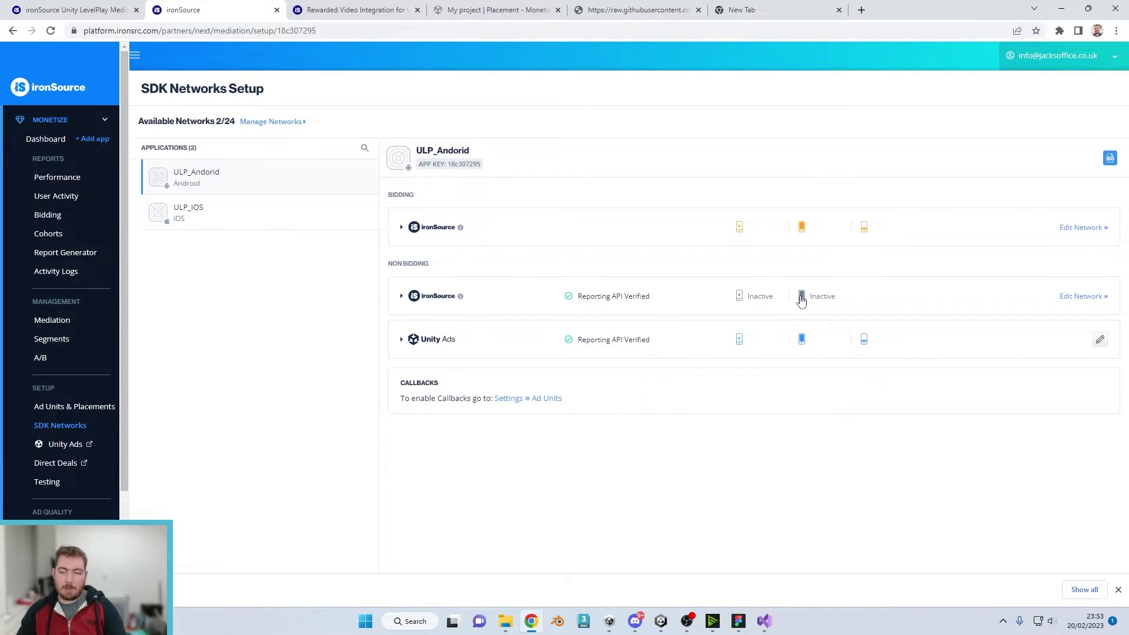
# Step: Reset the Normal device's Interstitial test and restart it with ironSource
pyautogui.click(48, 482)
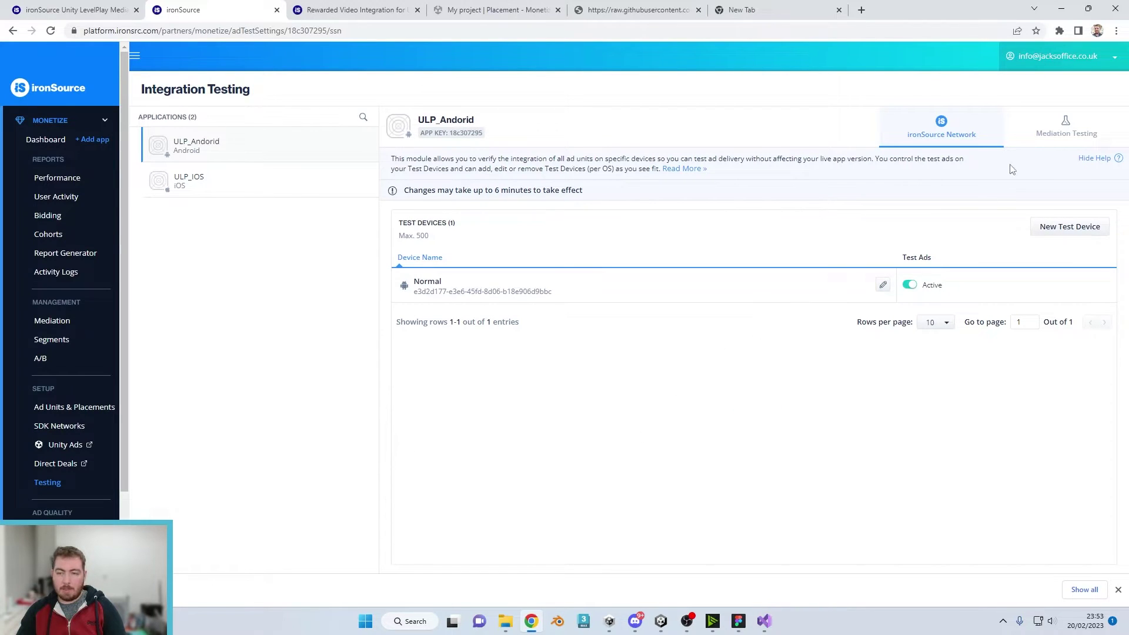
pyautogui.click(1046, 143)
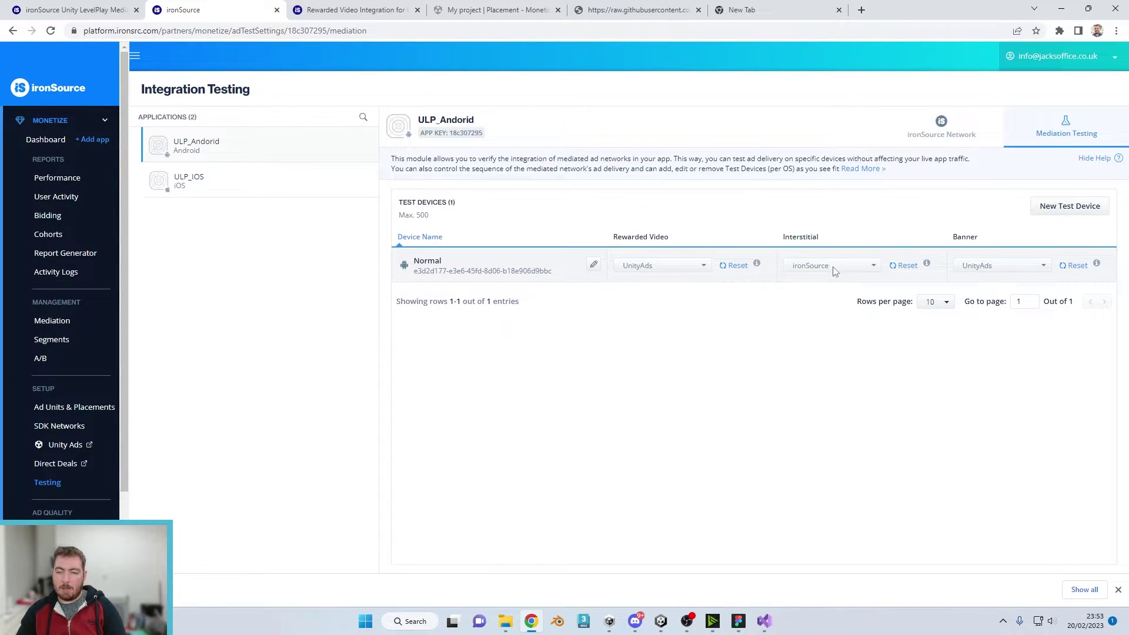
pyautogui.click(904, 266)
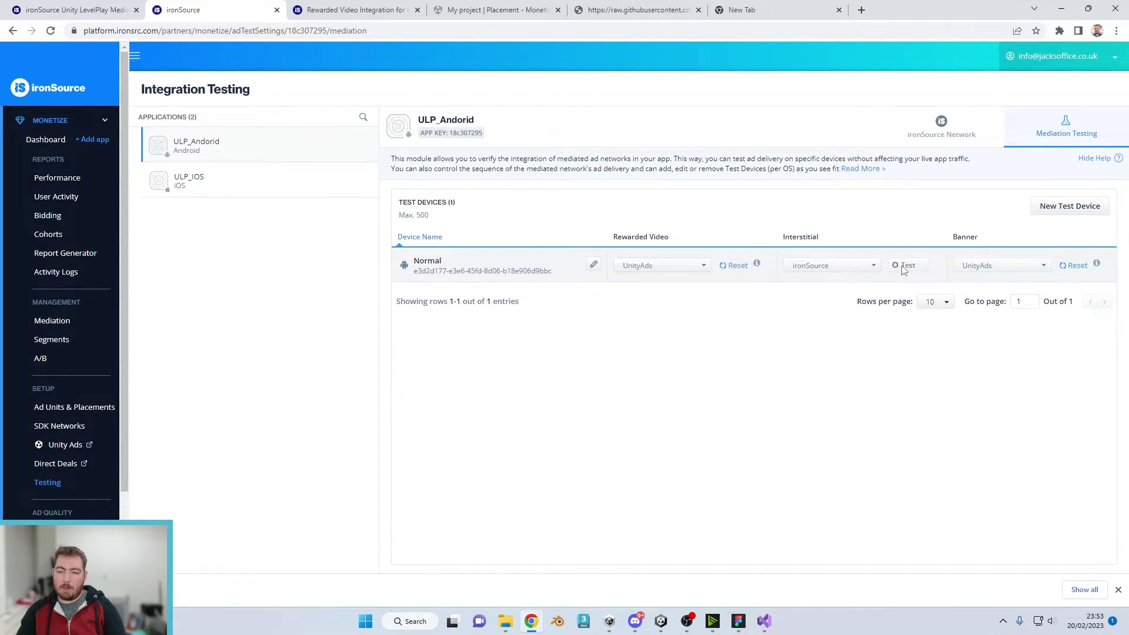
pyautogui.click(827, 271)
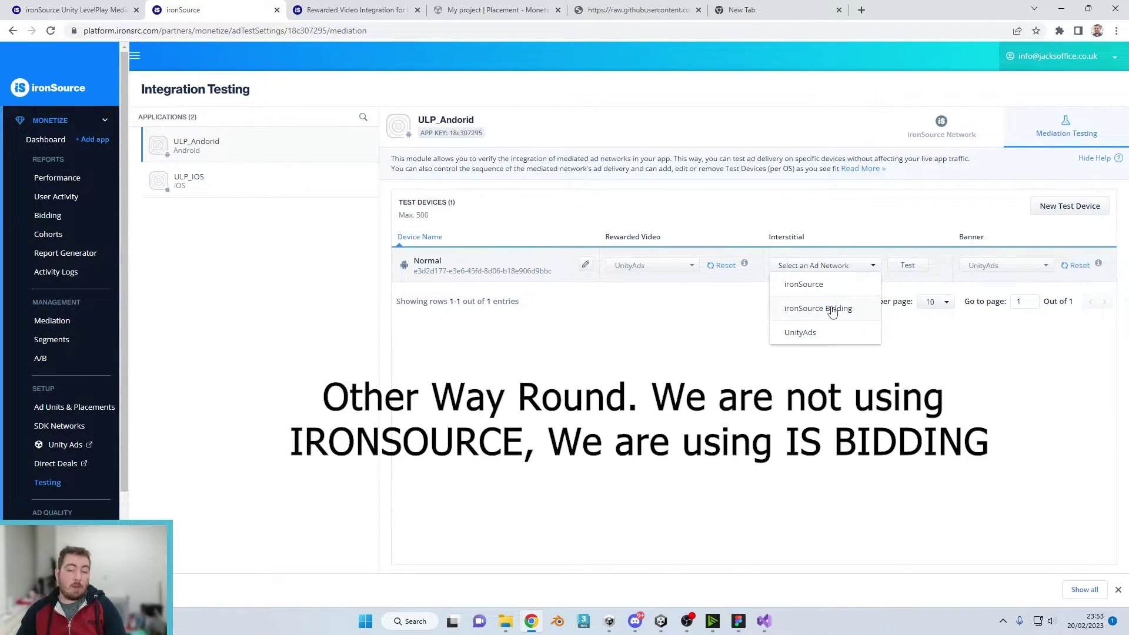
pyautogui.click(813, 285)
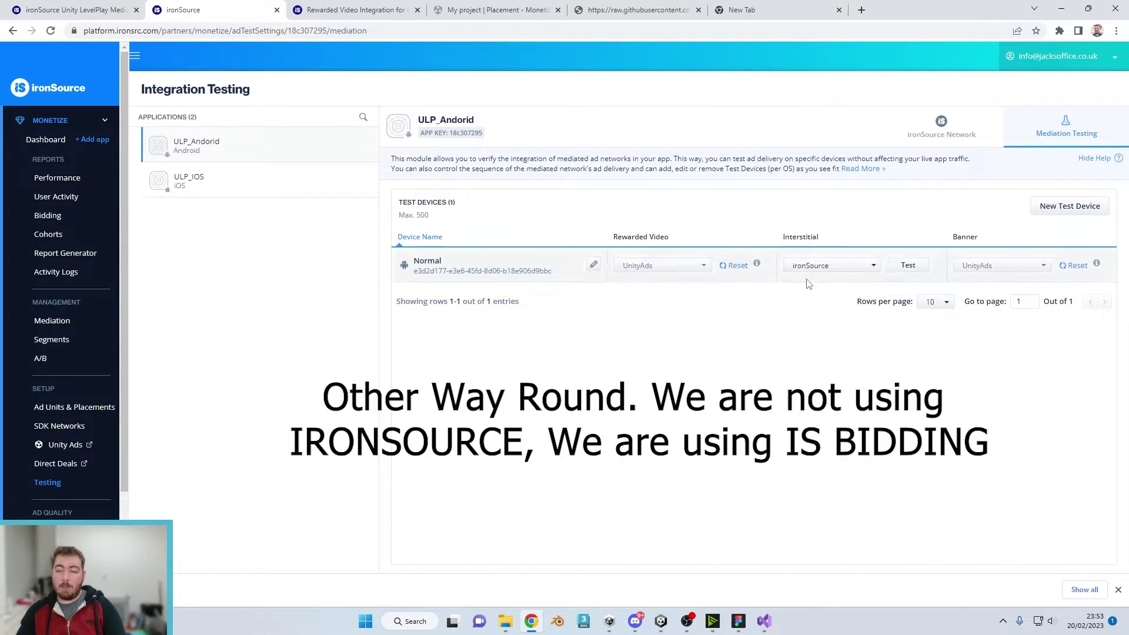
pyautogui.click(907, 267)
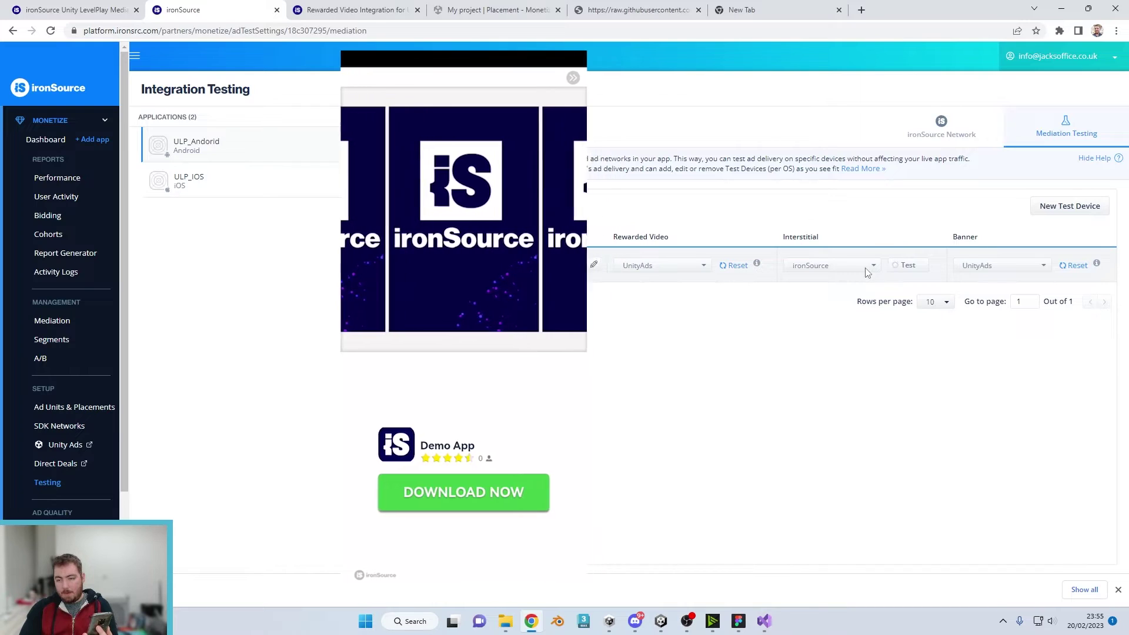
# Step: Switch the Interstitial test network to UnityAds
pyautogui.click(866, 269)
pyautogui.click(840, 333)
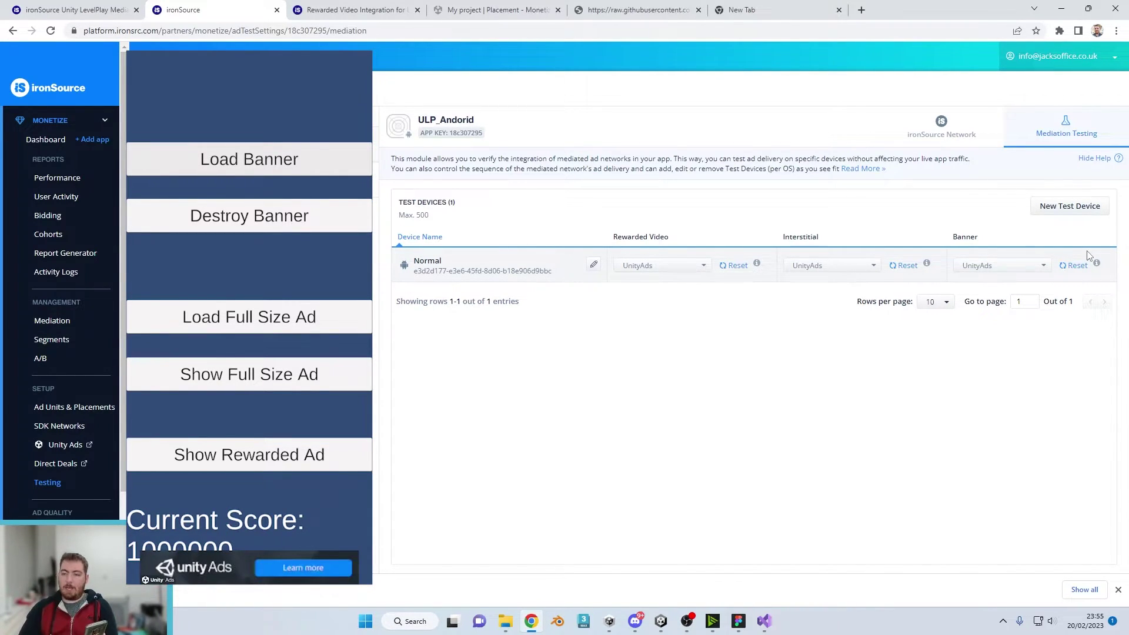
# Step: Reset the Banner test and bring up its ad network list
pyautogui.click(1082, 268)
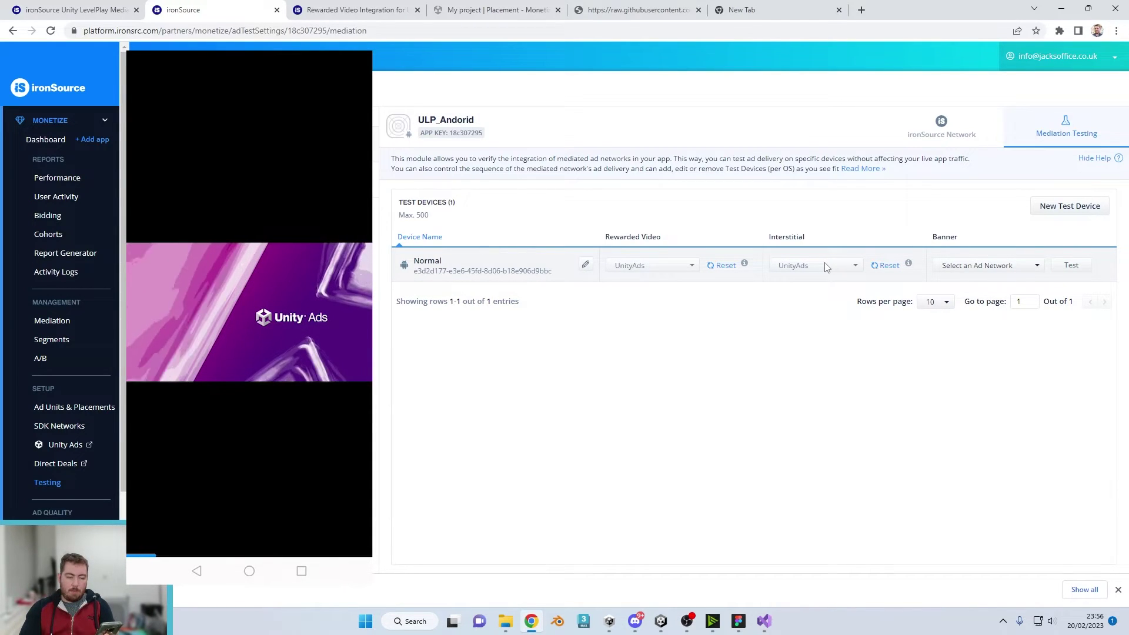
pyautogui.click(970, 273)
# Step: Run the Banner test with ironSource Bidding
pyautogui.click(971, 284)
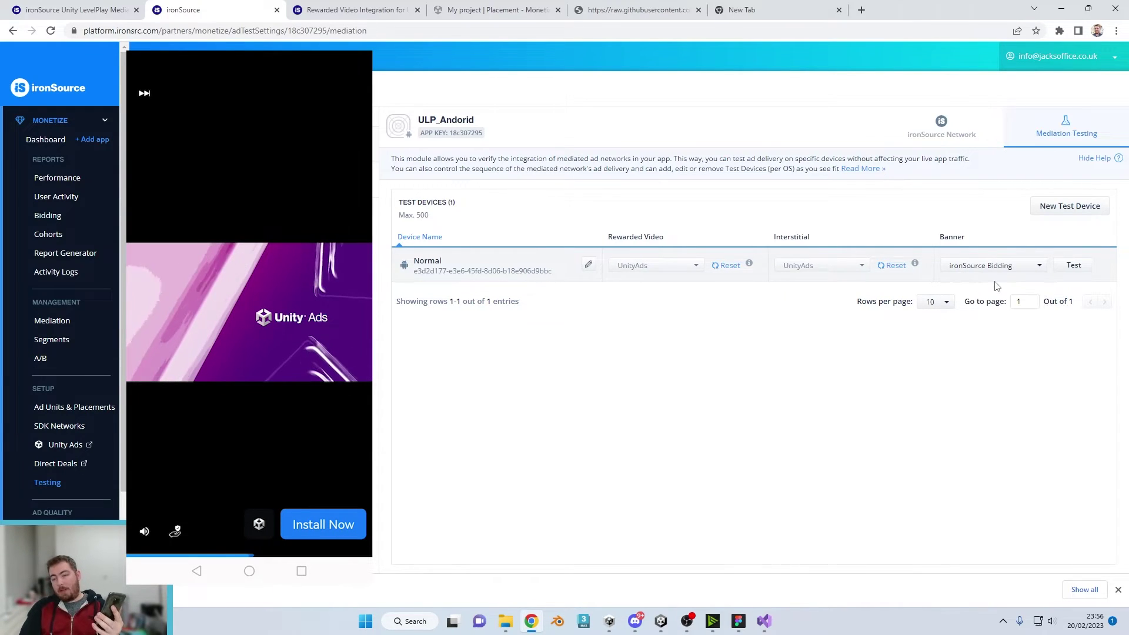
pyautogui.click(1071, 268)
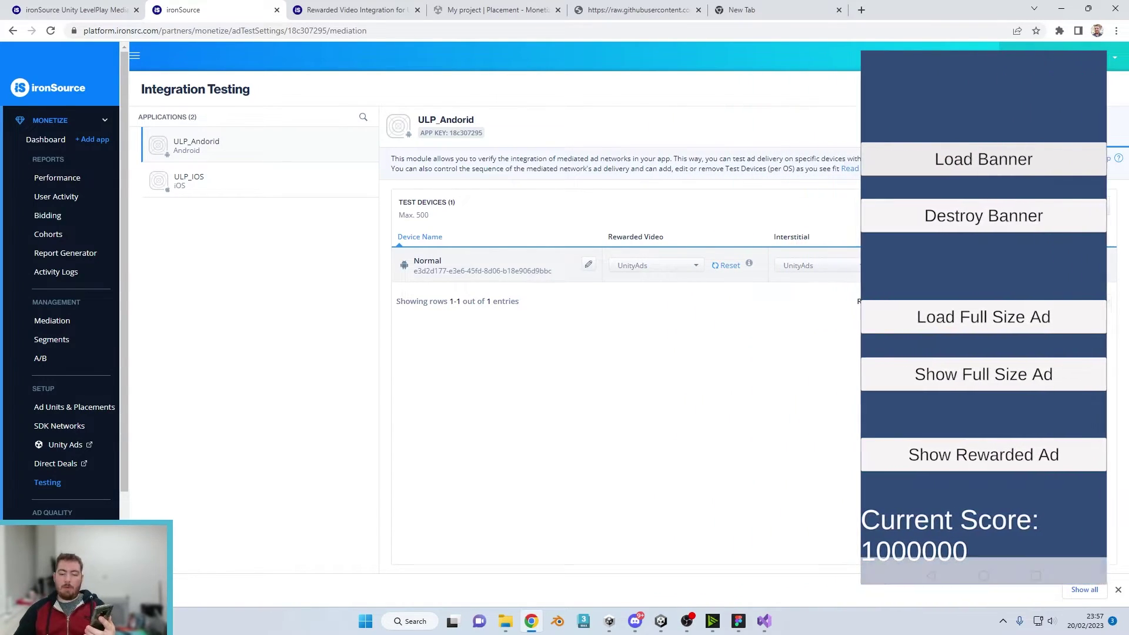
# Step: Reconnect Android Logcat in Unity to the HUAWEI LYA-L09 and filter to com.DefaultCompany.Myproject
pyautogui.click(661, 622)
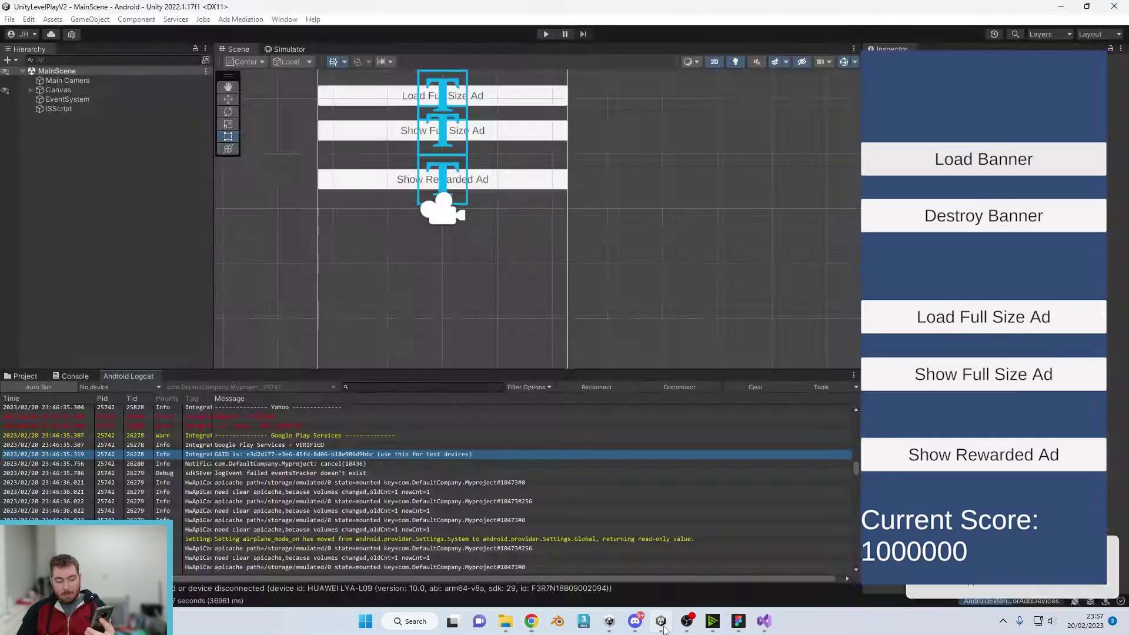
pyautogui.click(571, 389)
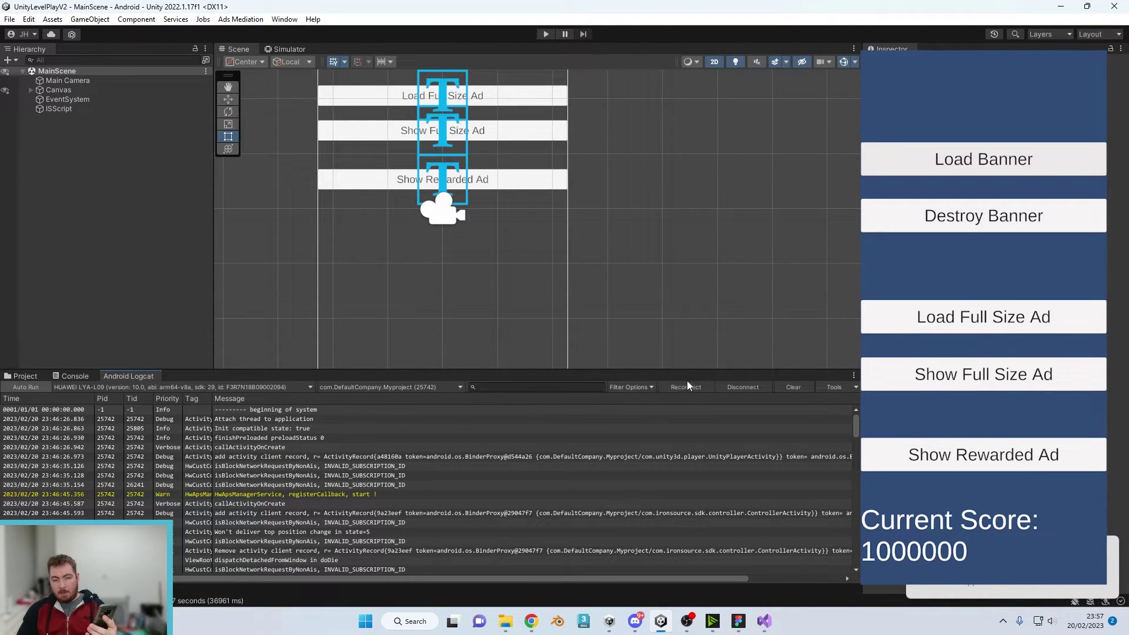
pyautogui.click(449, 386)
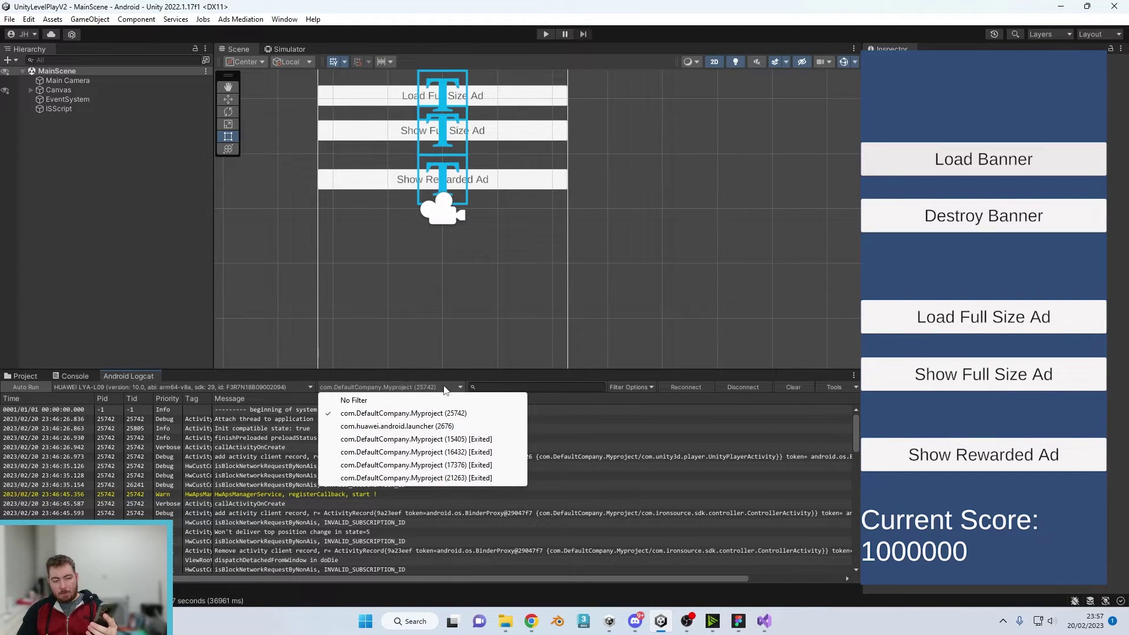
pyautogui.click(445, 416)
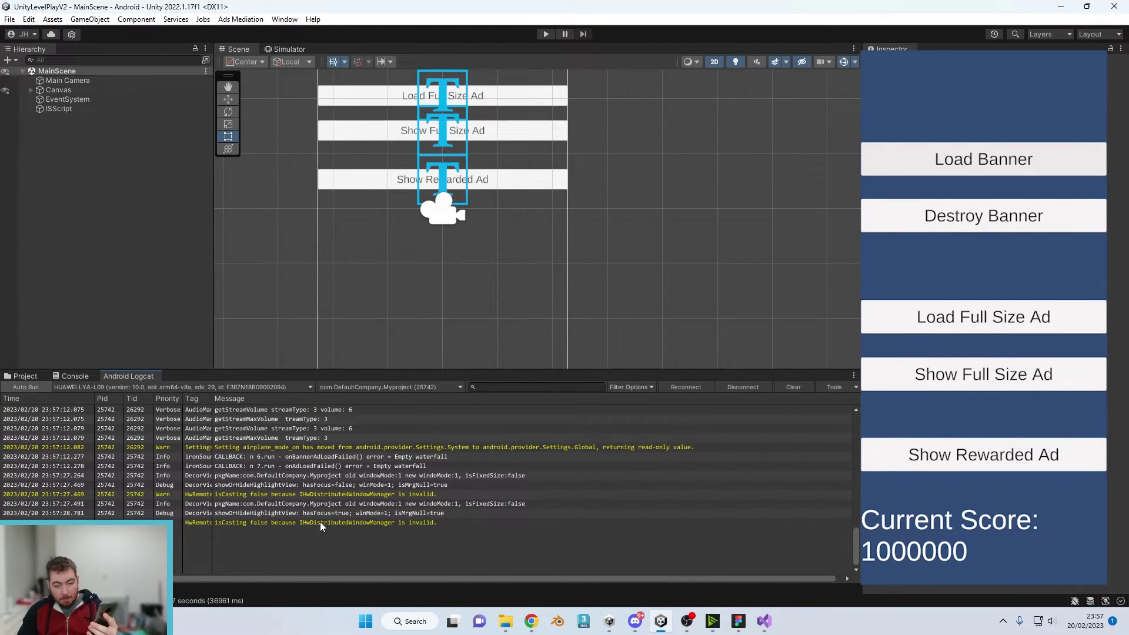
# Step: Inspect the onBannerAdLoadFailed and onAdLoadFailed 'Empty waterfall' log entries
pyautogui.click(407, 459)
pyautogui.click(420, 465)
pyautogui.click(421, 459)
pyautogui.click(416, 467)
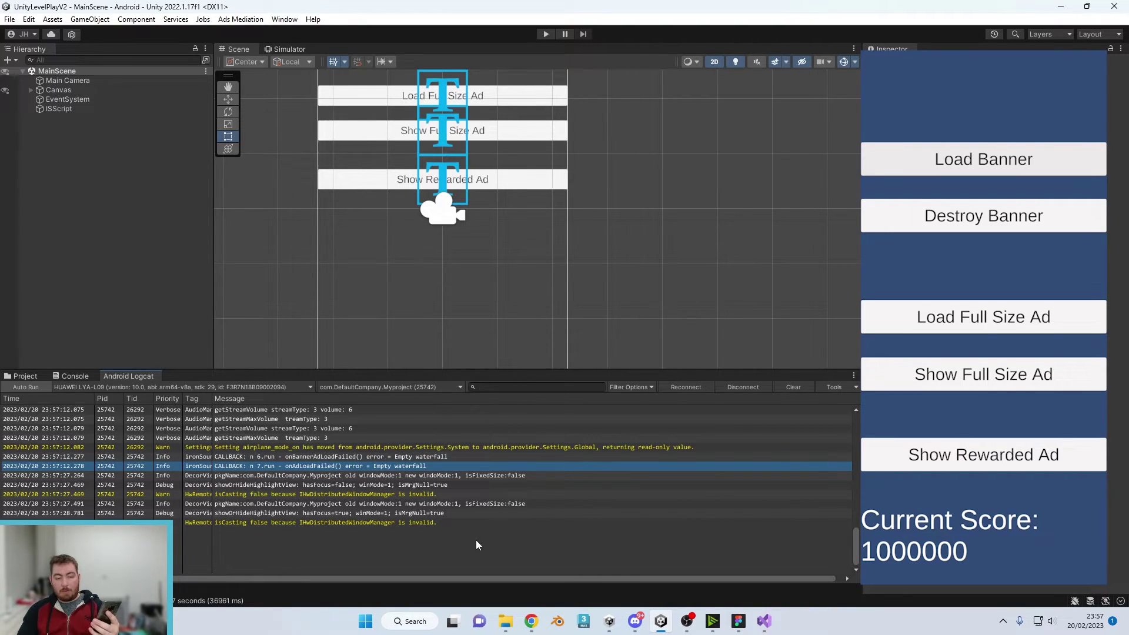
# Step: Return to the ironSource dashboard in Chrome and view ULP_Andorid's Mediation Management waterfall
pyautogui.click(531, 621)
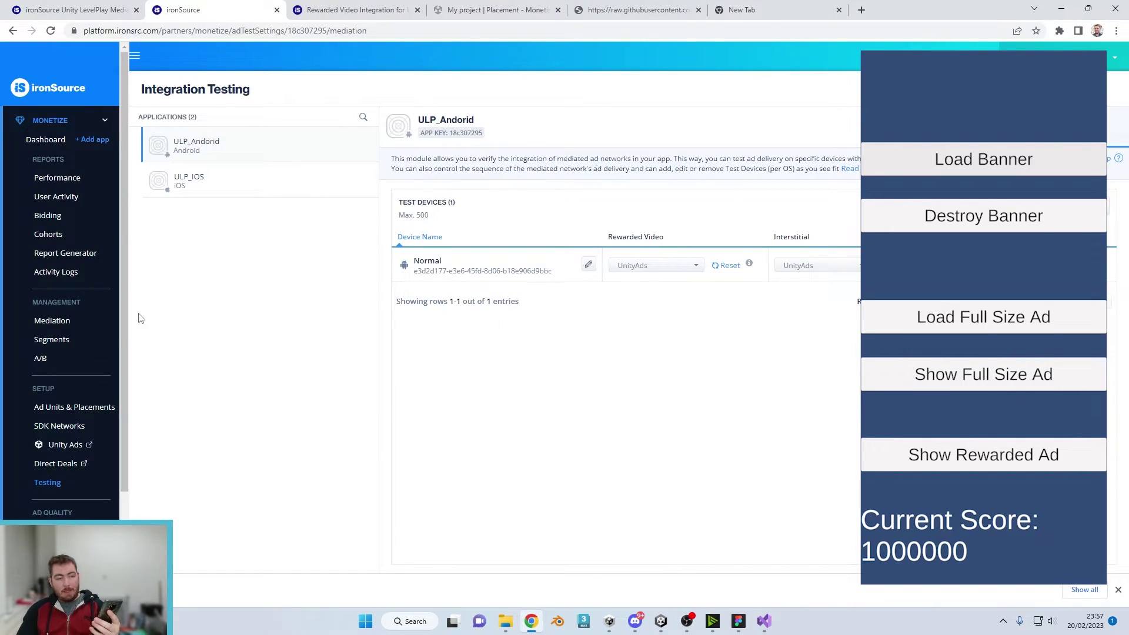
pyautogui.click(68, 323)
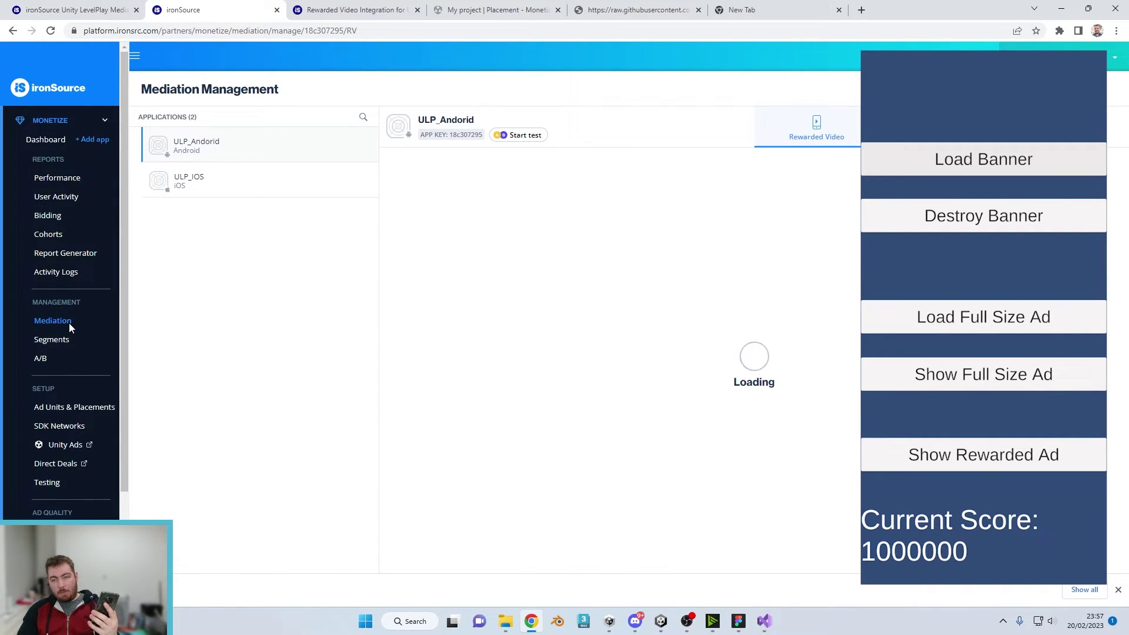